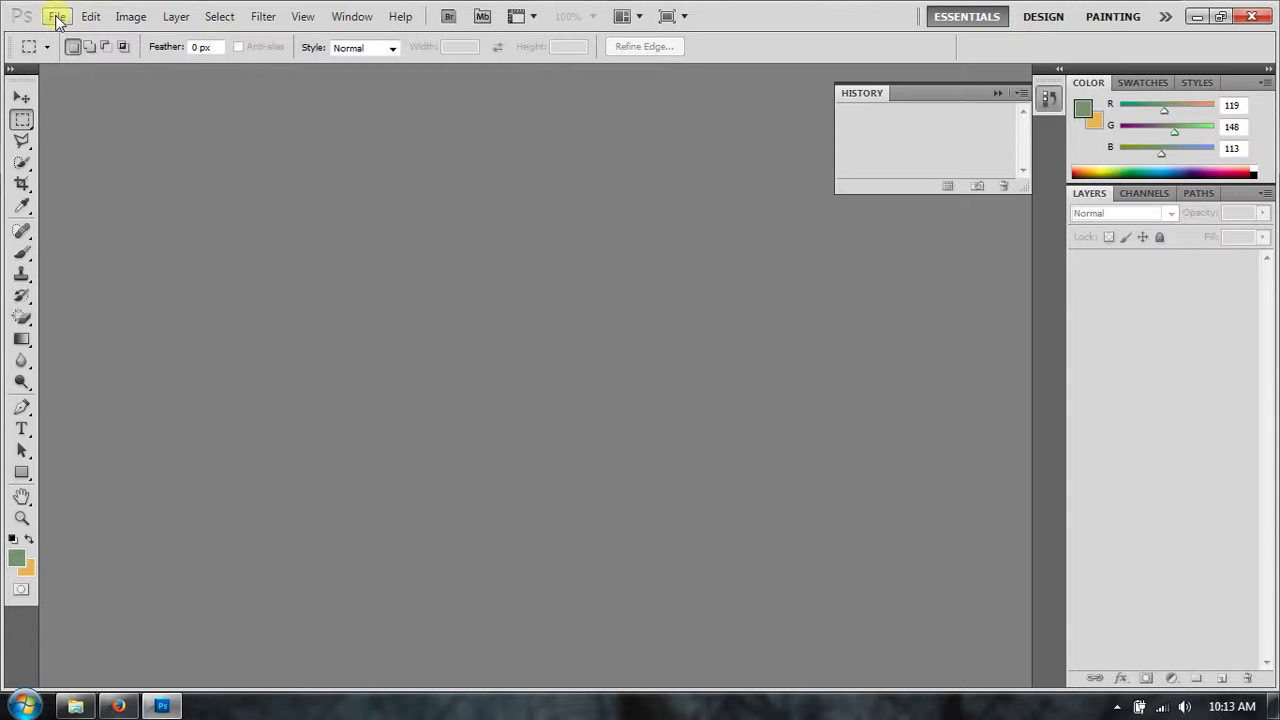
# Create a new document using the International Paper preset at A4 size, 210 × 297 mm and 300 pixels/inch
pyautogui.click(57, 18)
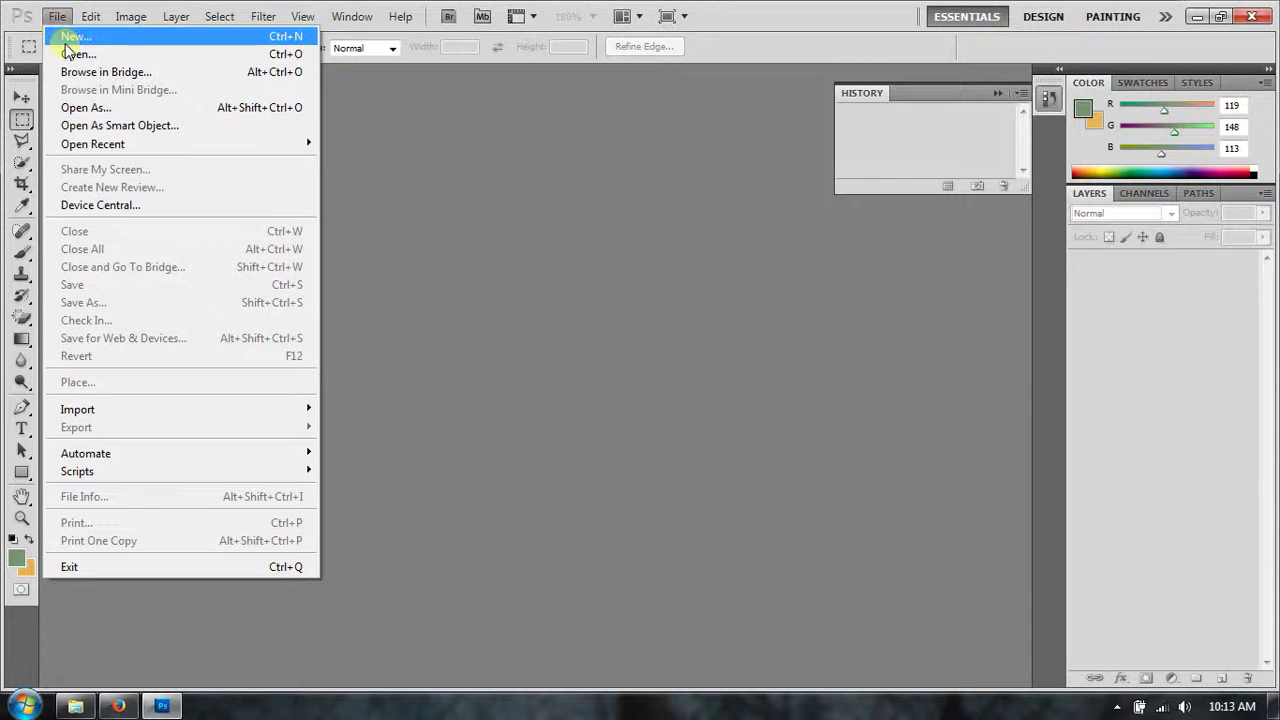
pyautogui.click(97, 38)
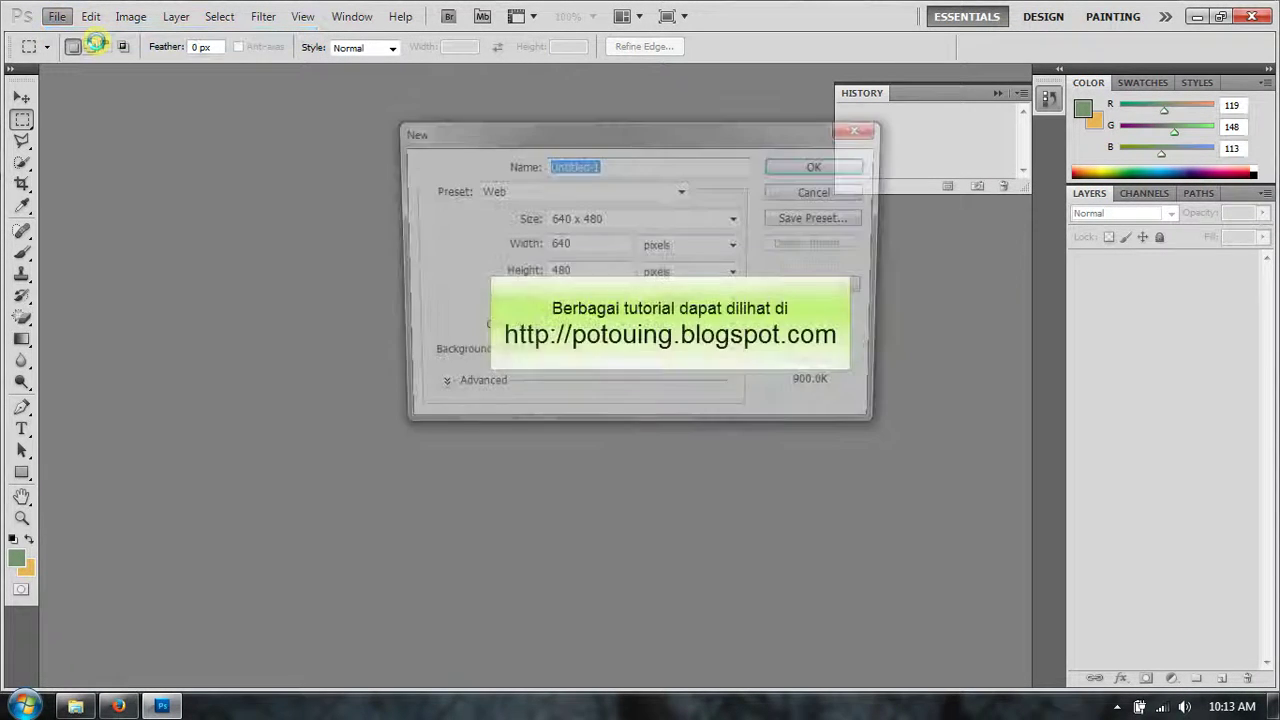
pyautogui.click(682, 194)
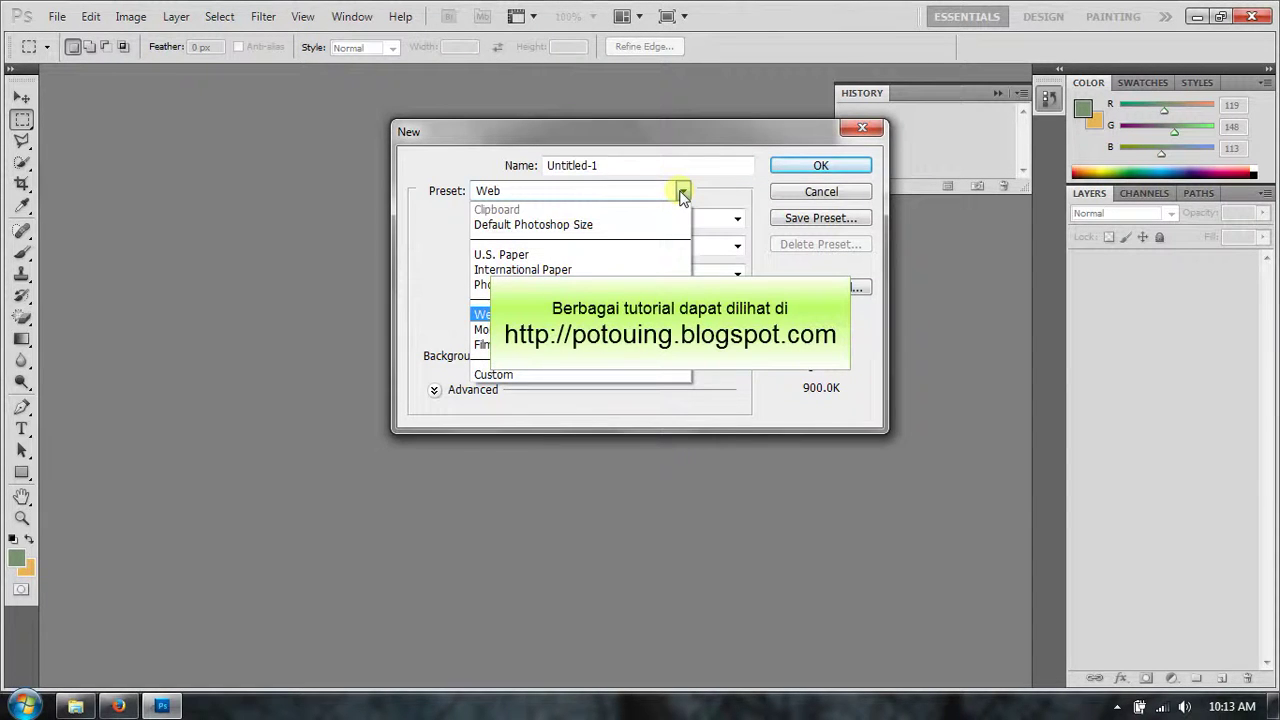
pyautogui.click(622, 269)
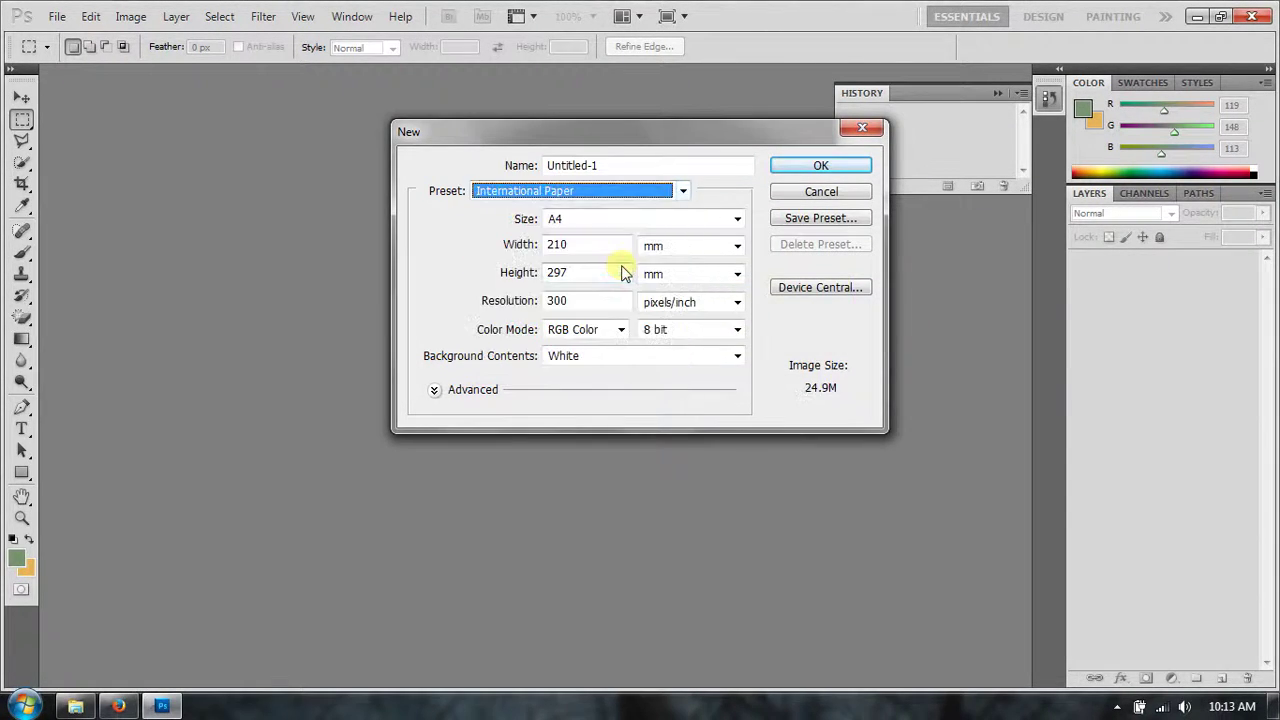
pyautogui.click(841, 166)
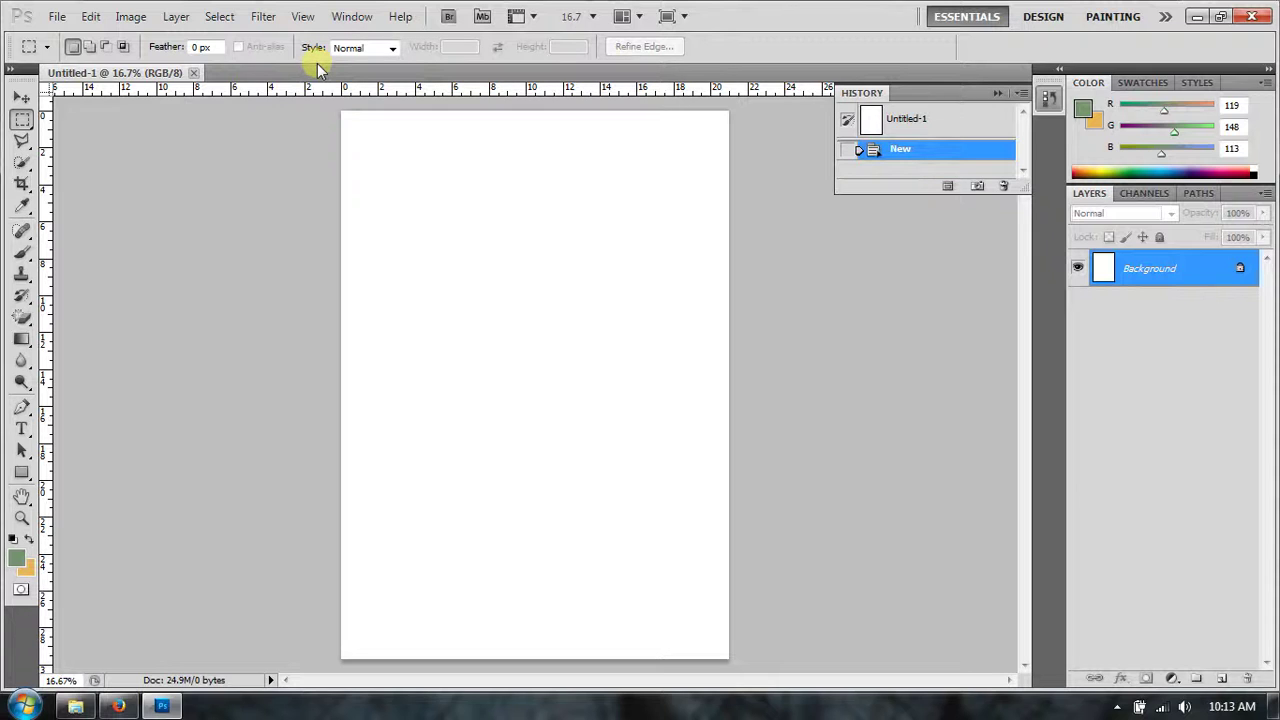
# Set the foreground color to bright yellow, hex f6ee06
pyautogui.click(24, 432)
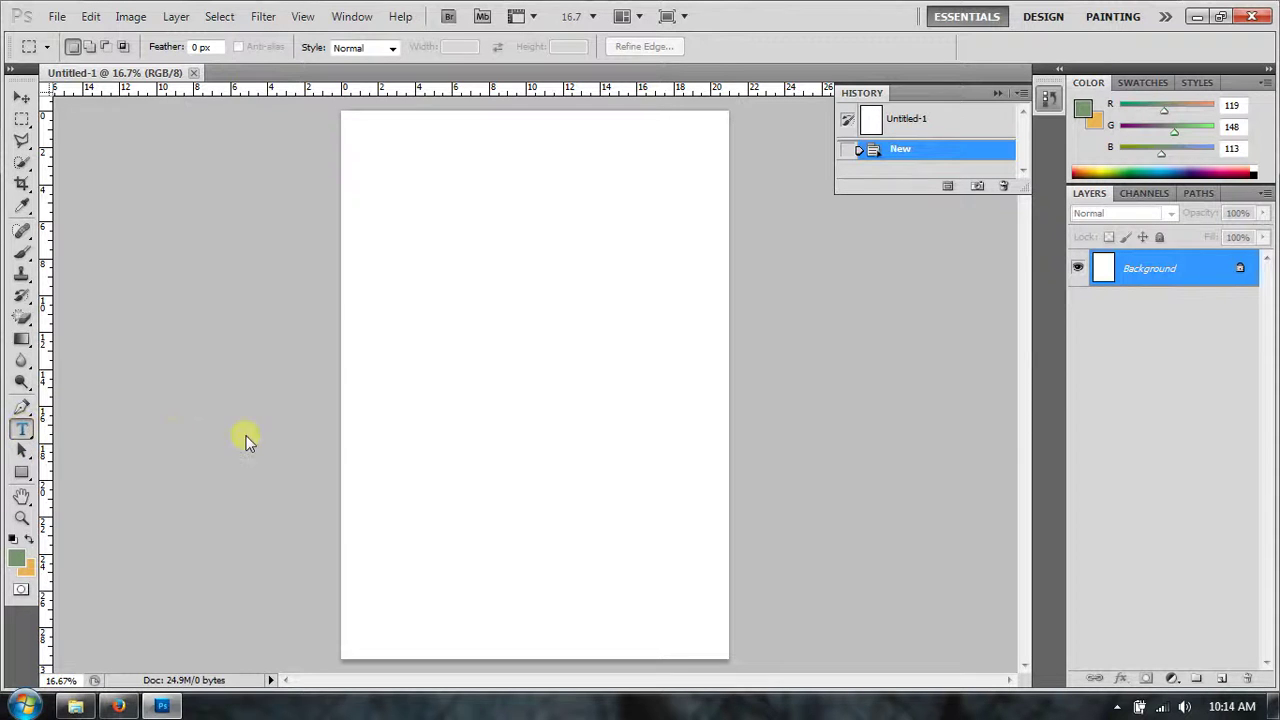
pyautogui.click(18, 562)
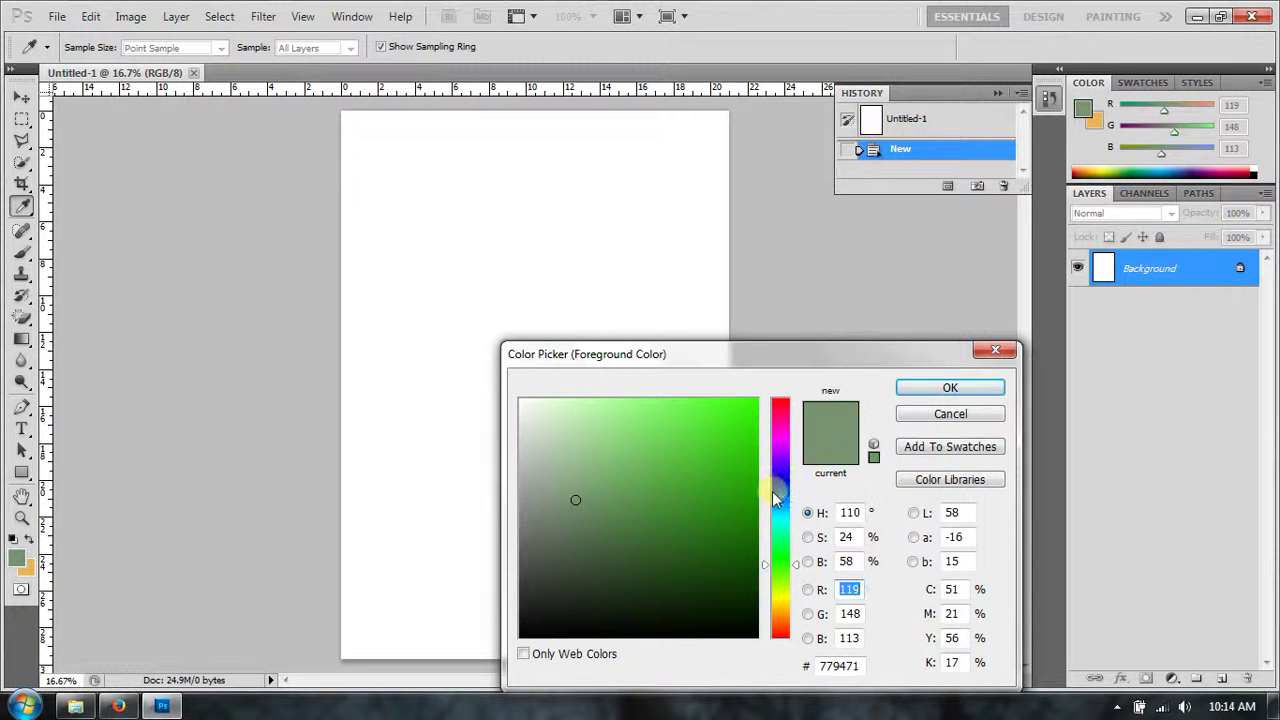
pyautogui.click(779, 600)
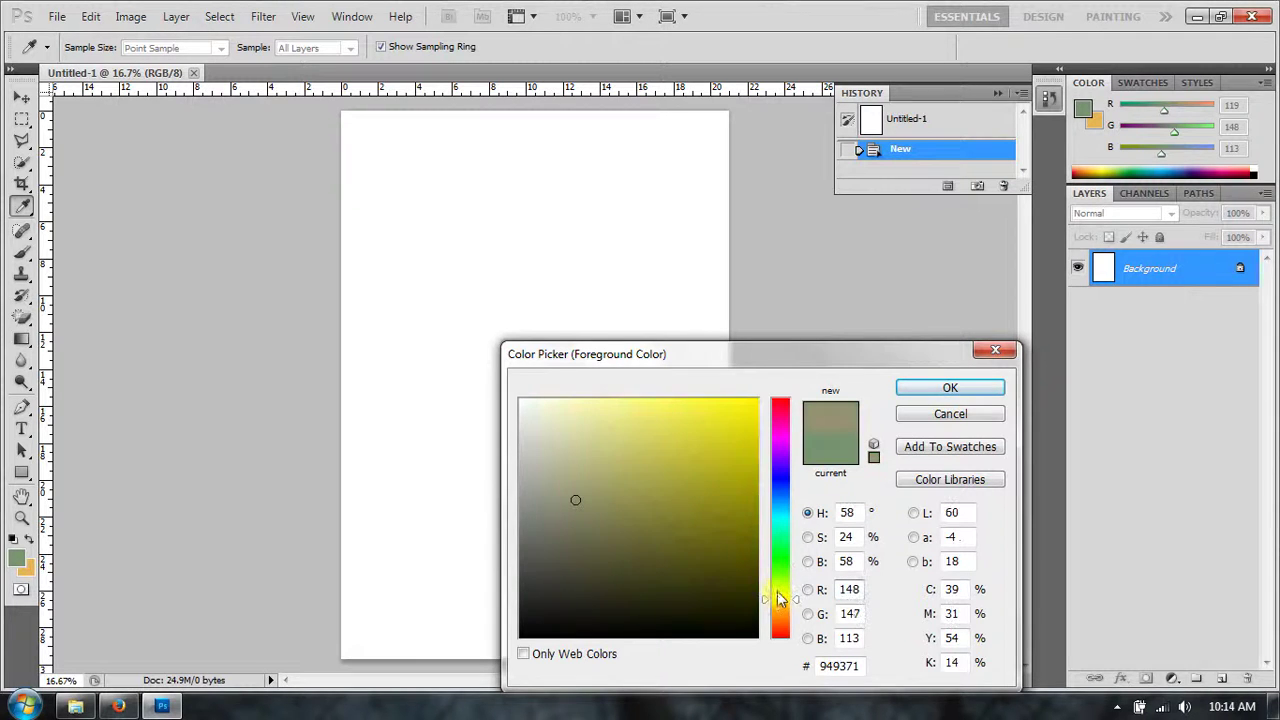
pyautogui.click(752, 407)
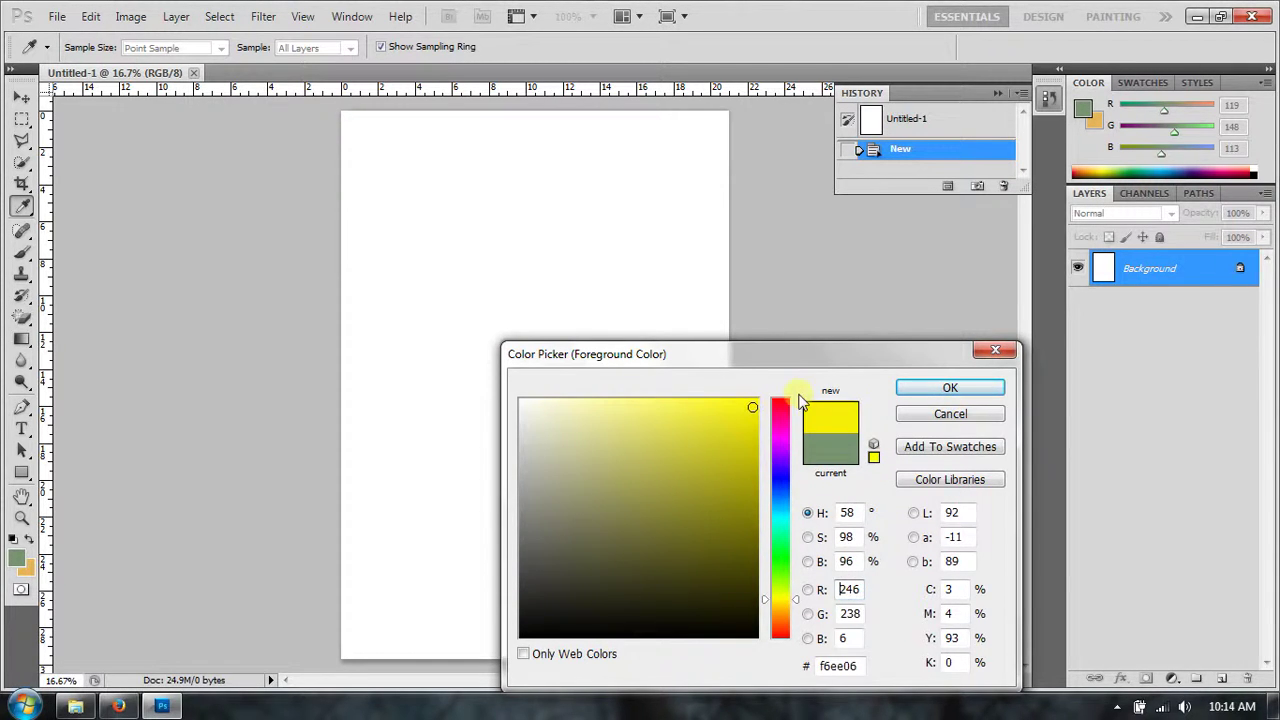
pyautogui.click(925, 388)
pyautogui.press('t')
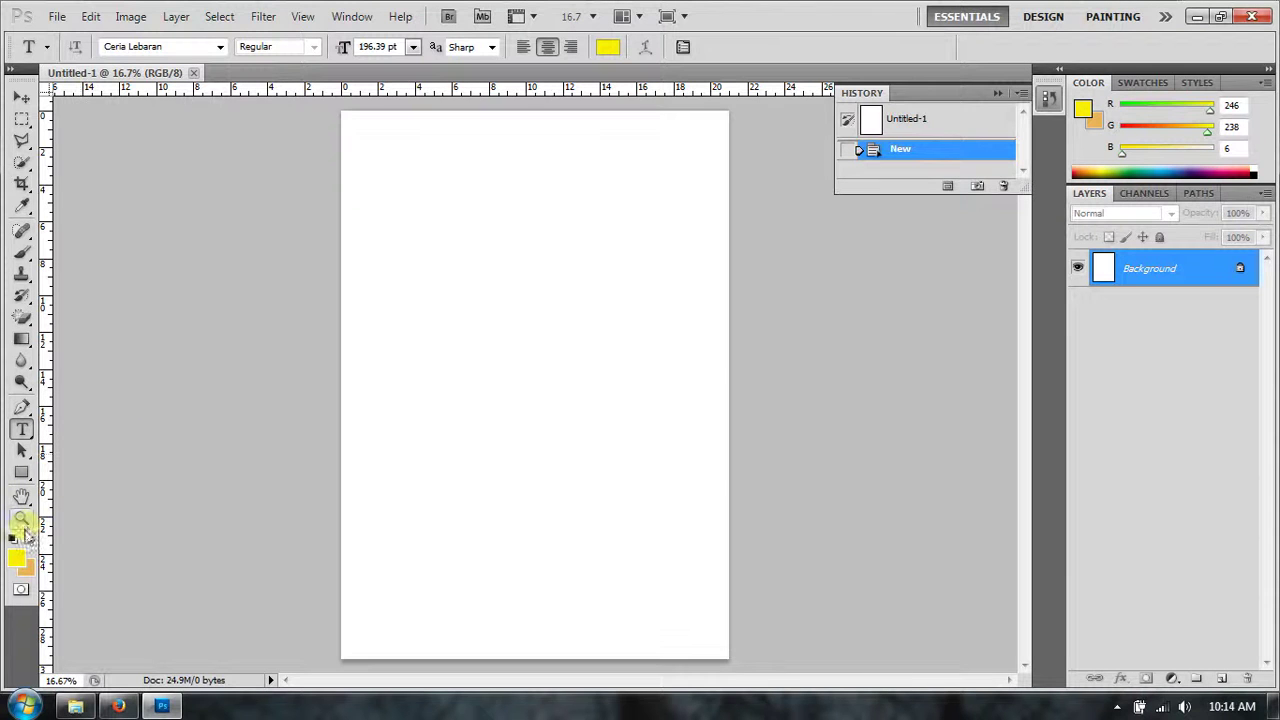
# Fill the whole Background layer with the yellow foreground color using the Paint Bucket tool
pyautogui.click(23, 341)
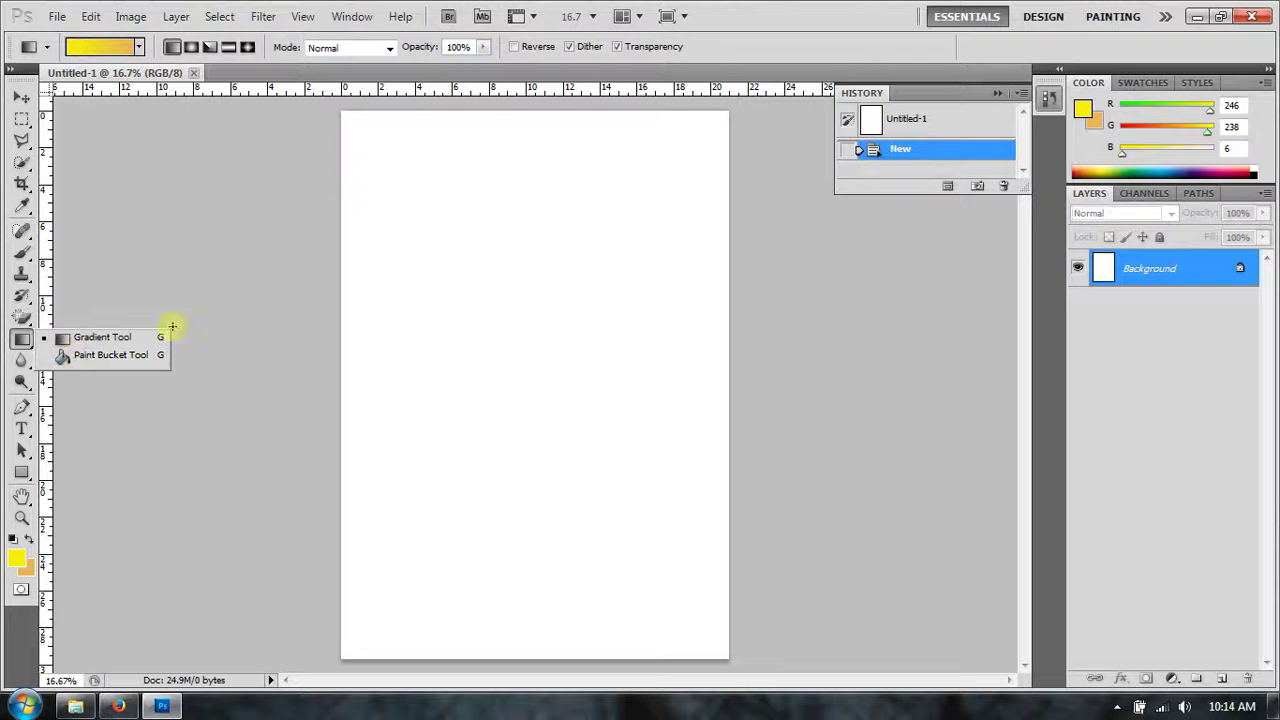
pyautogui.click(120, 357)
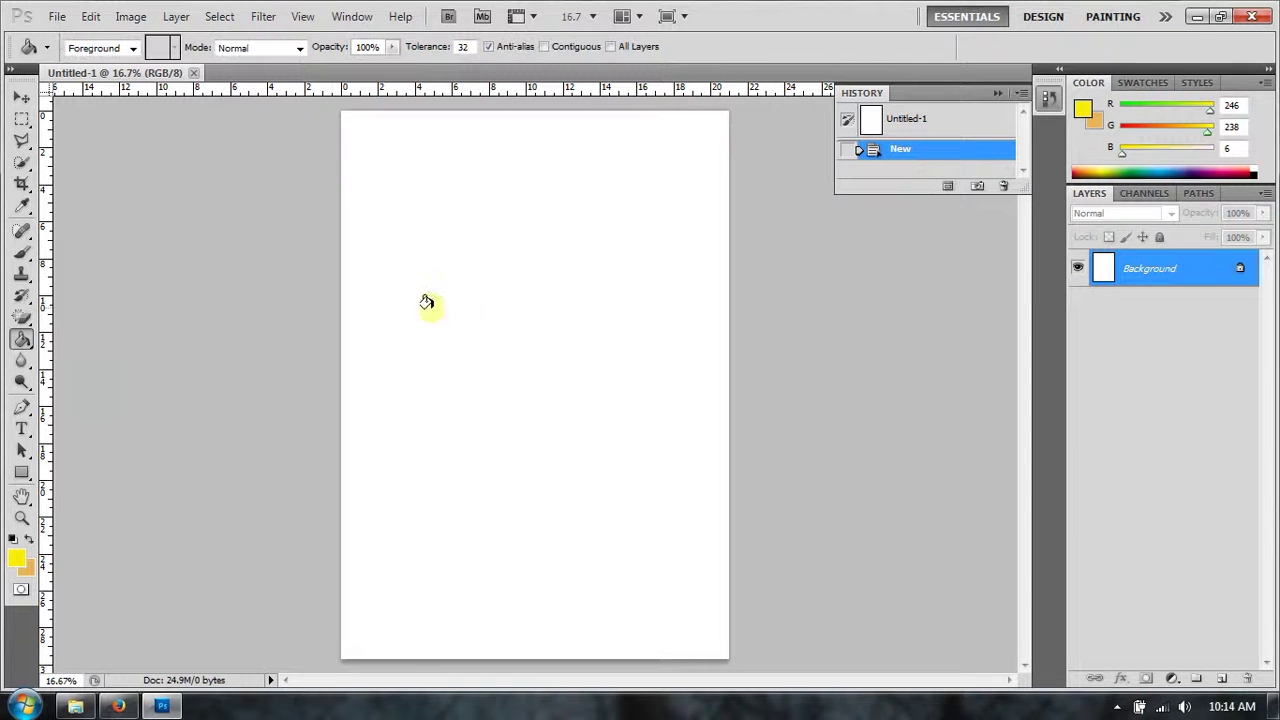
pyautogui.click(463, 303)
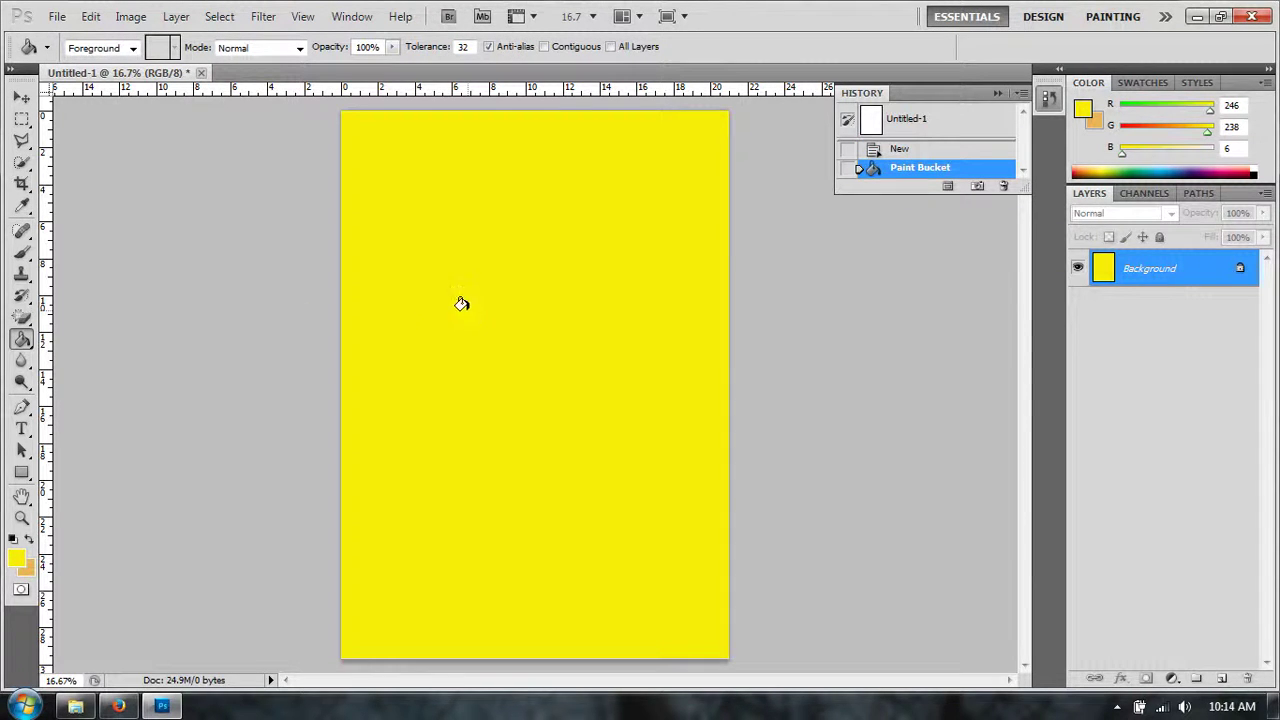
# Start a horizontal text line on the page at 72 pt and set its text color to white
pyautogui.click(21, 428)
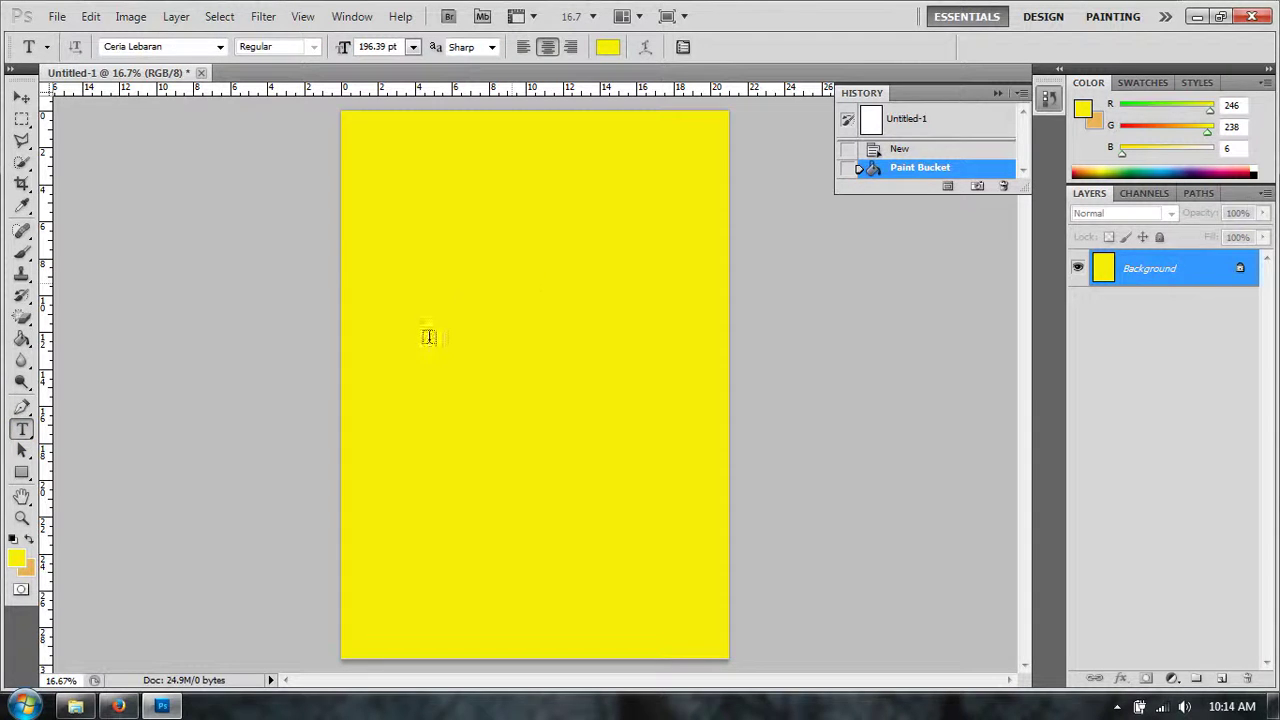
pyautogui.click(413, 47)
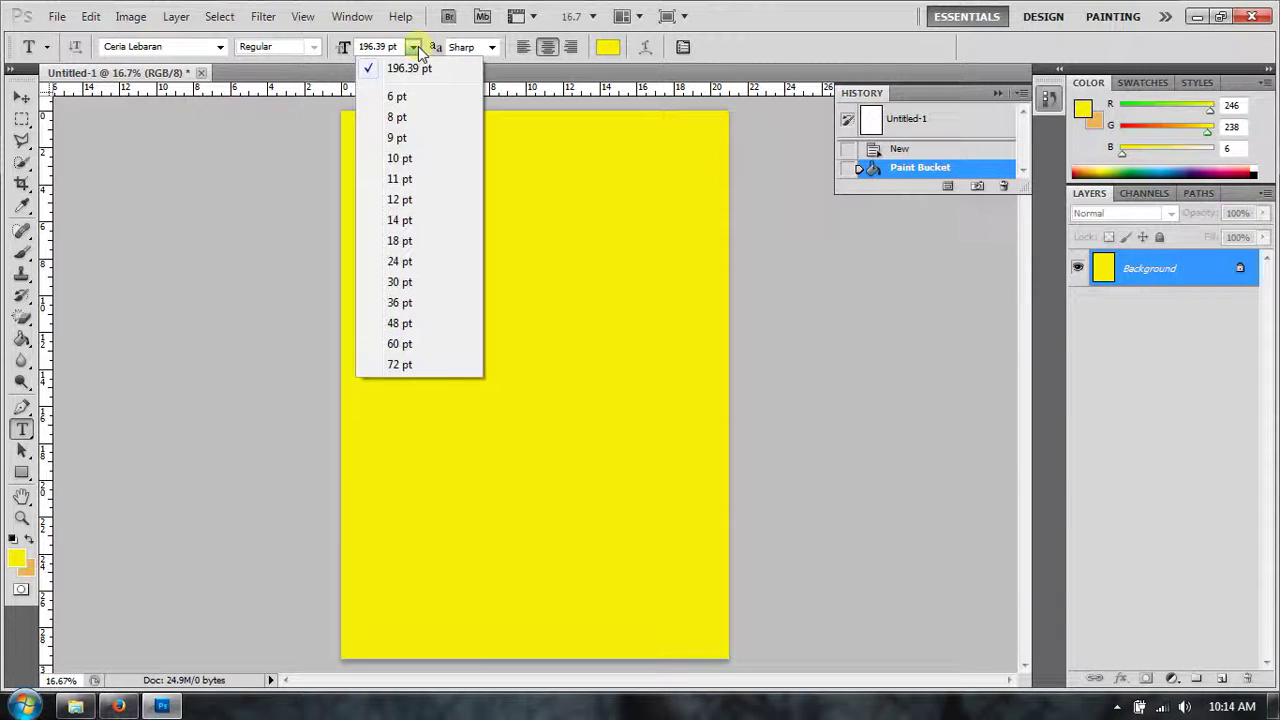
pyautogui.click(402, 366)
pyautogui.click(391, 339)
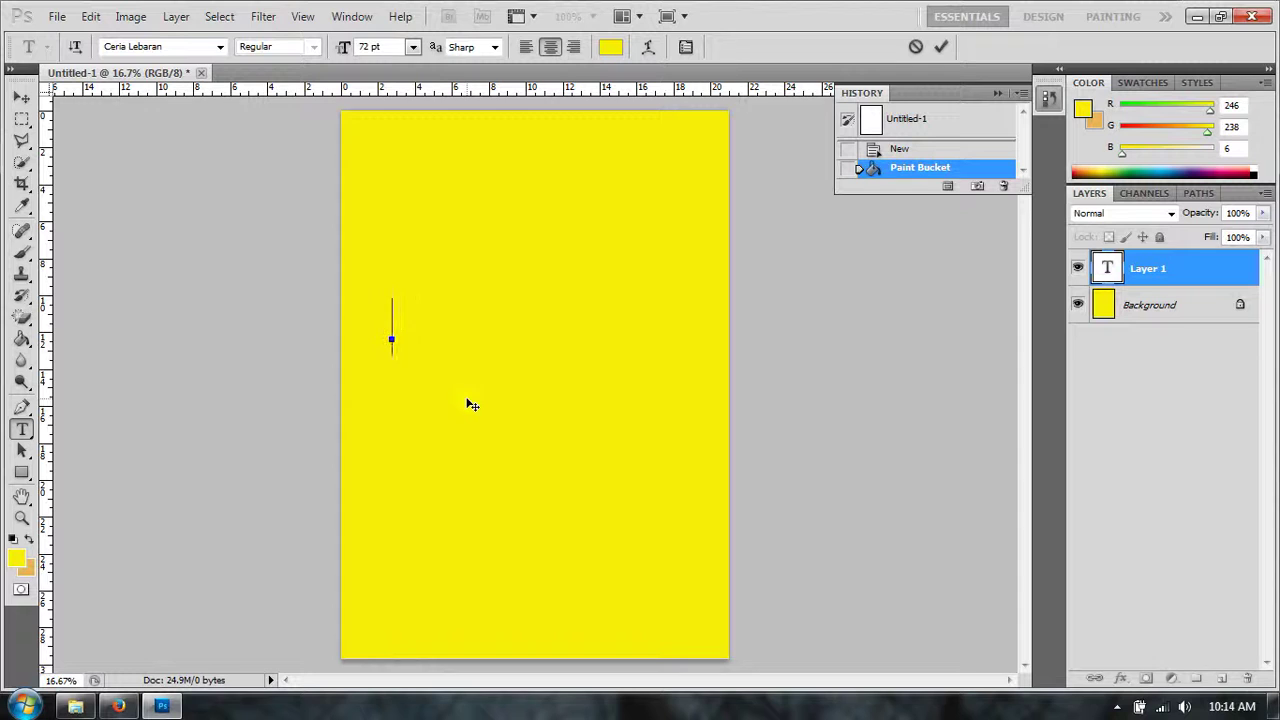
pyautogui.write('I')
pyautogui.click(610, 47)
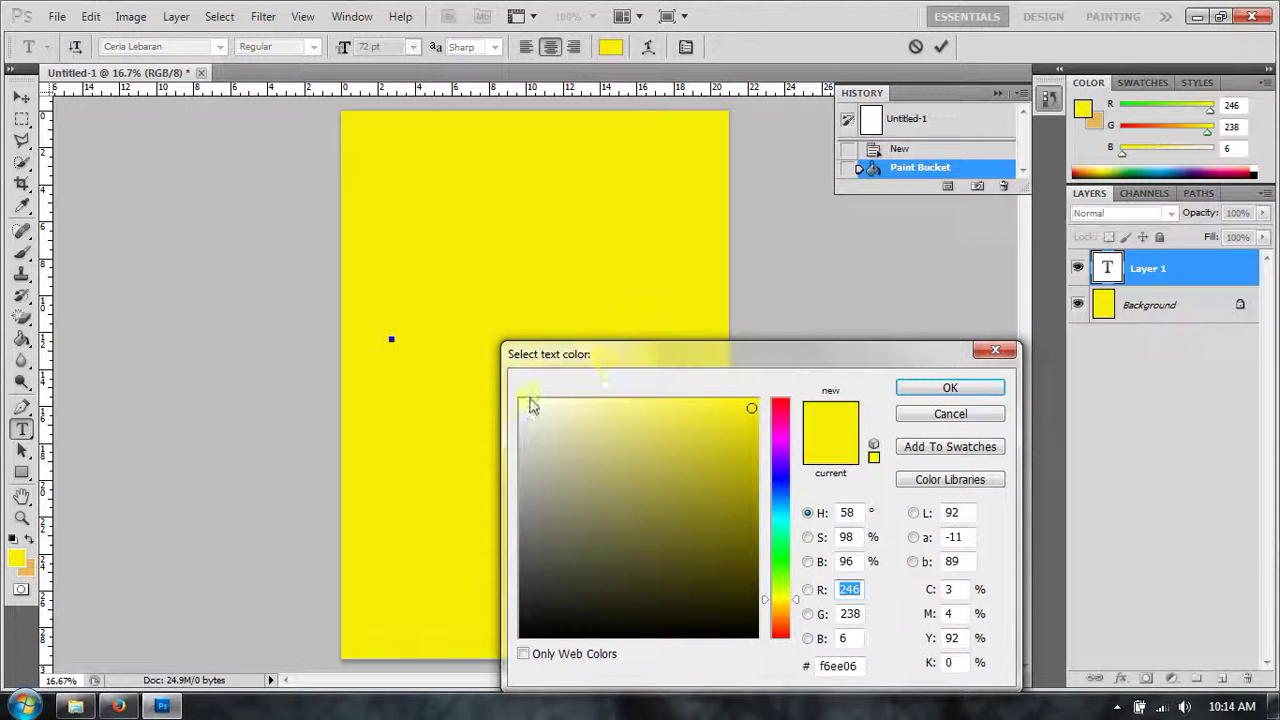
pyautogui.click(522, 399)
pyautogui.click(947, 387)
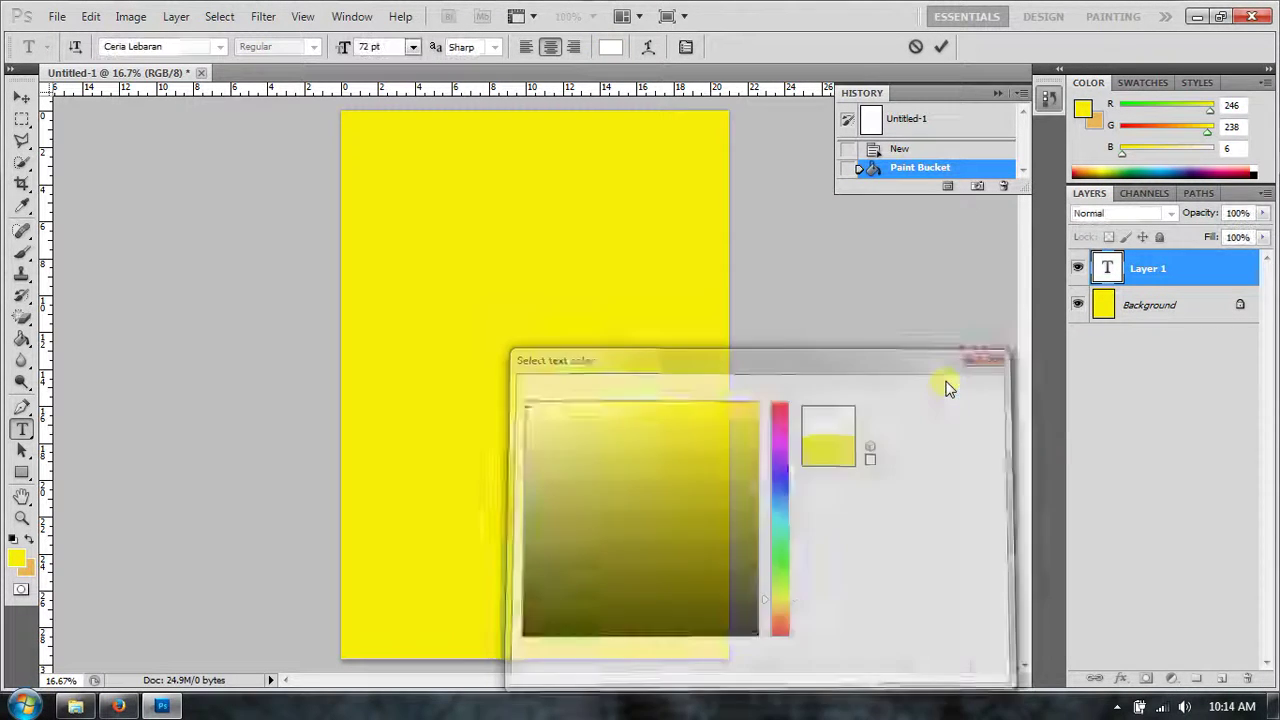
# Enter the text "Kukupu Anu Lucu" and move it so the full line sits centered across the page
pyautogui.write('KU')
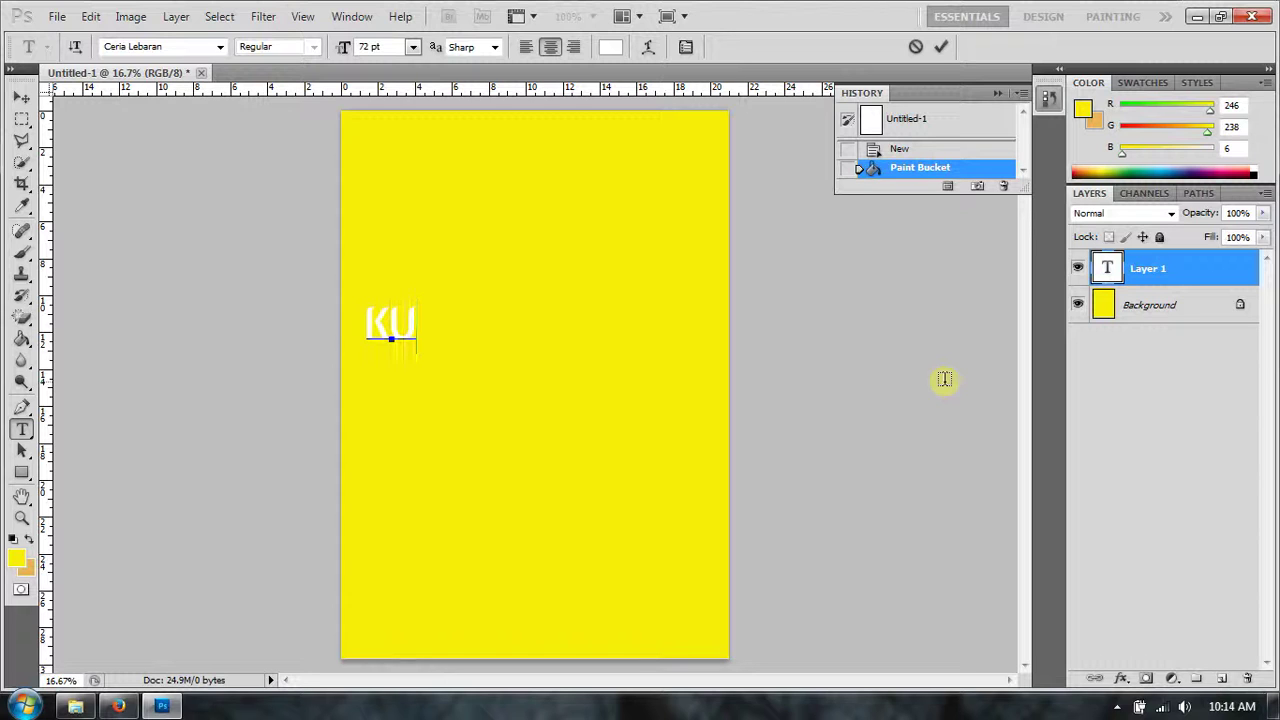
pyautogui.write('ku')
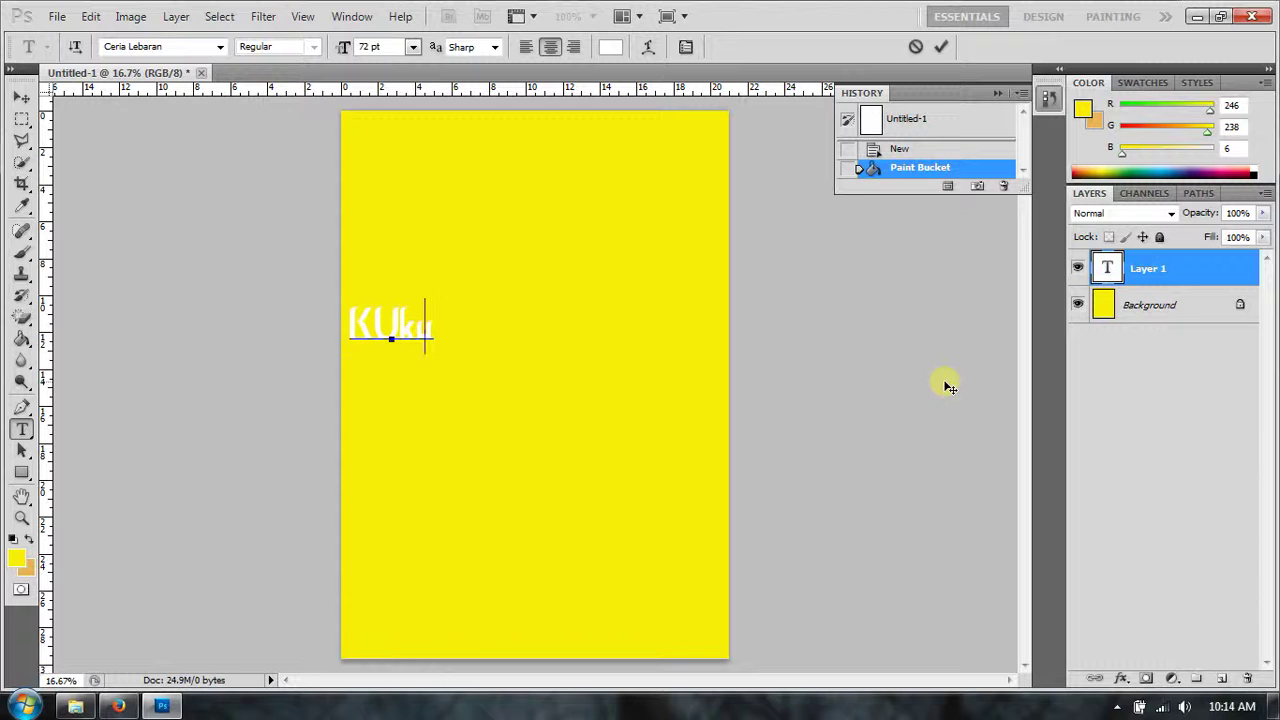
pyautogui.press('BackSpace')
pyautogui.press('BackSpace')
pyautogui.press('BackSpace')
pyautogui.write('uku')
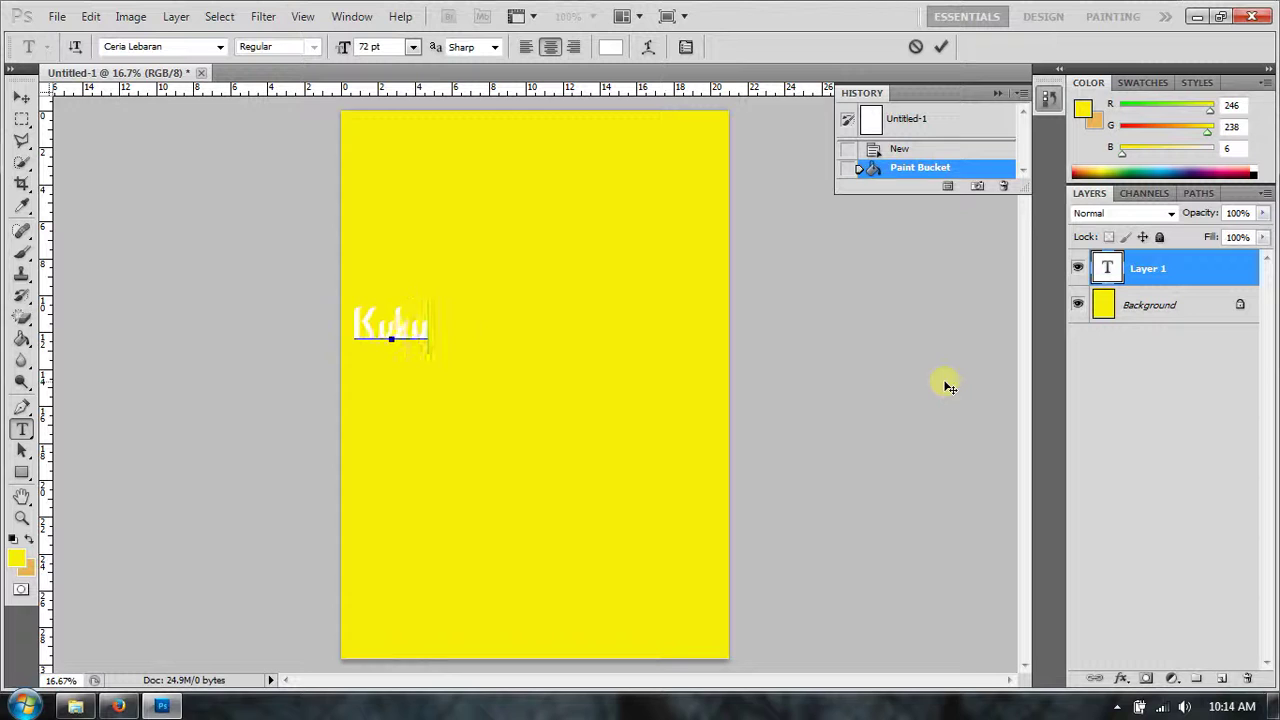
pyautogui.write('pu')
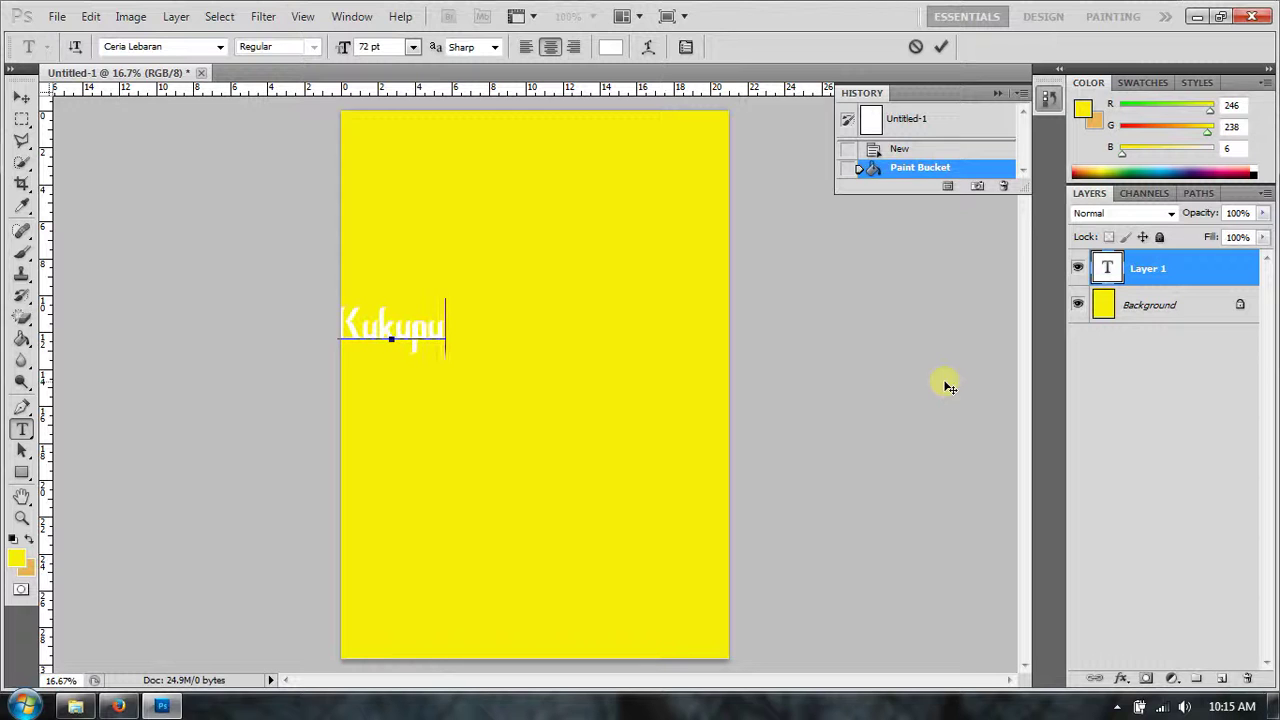
pyautogui.write(' Anu')
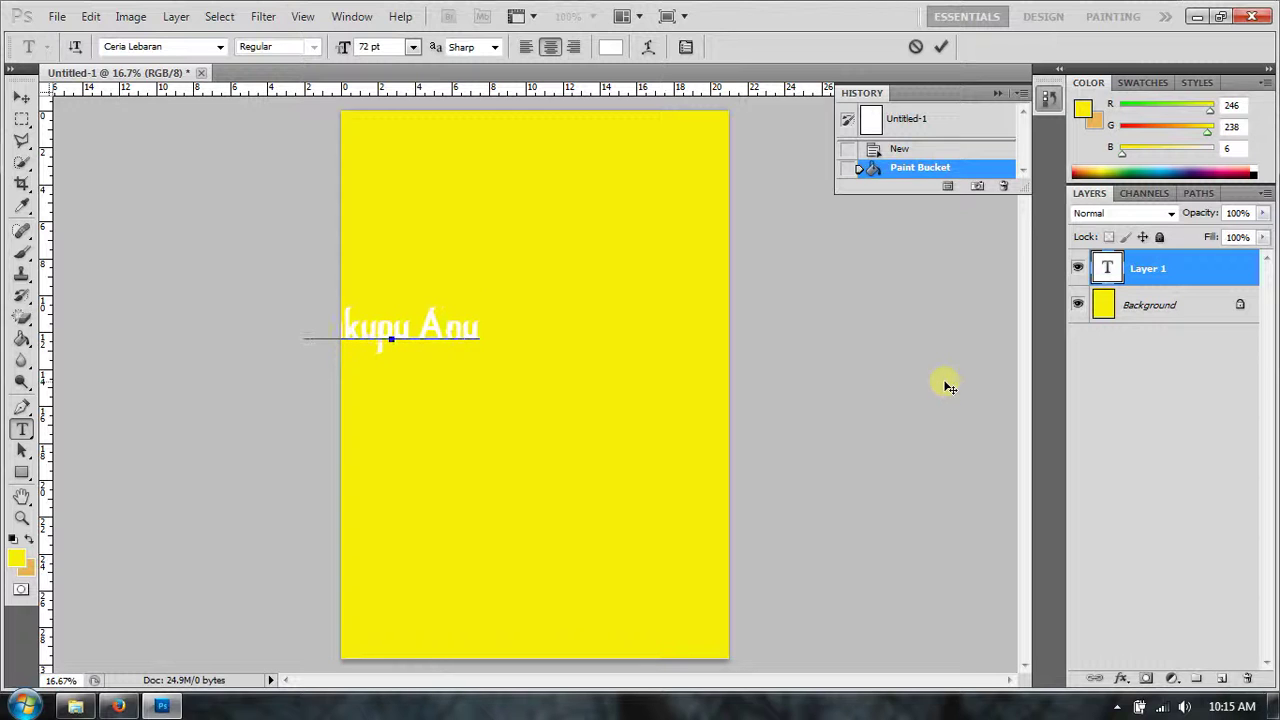
pyautogui.write(' Lucu')
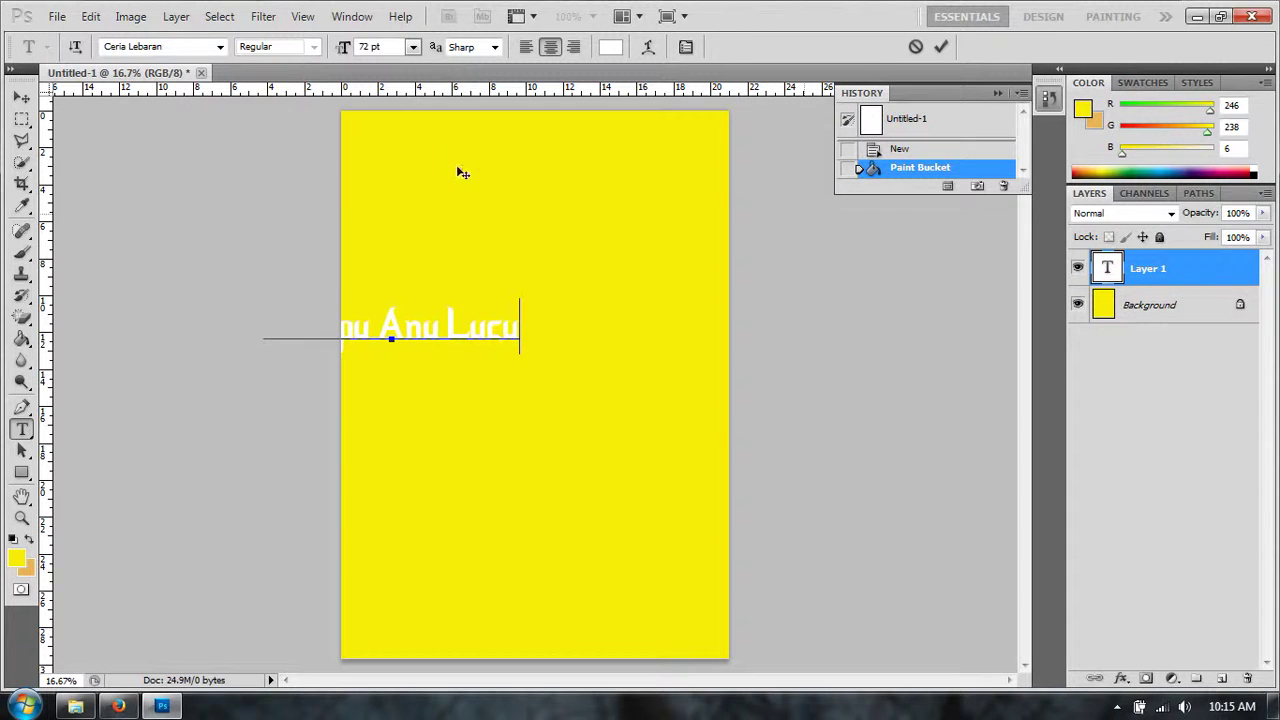
pyautogui.click(21, 98)
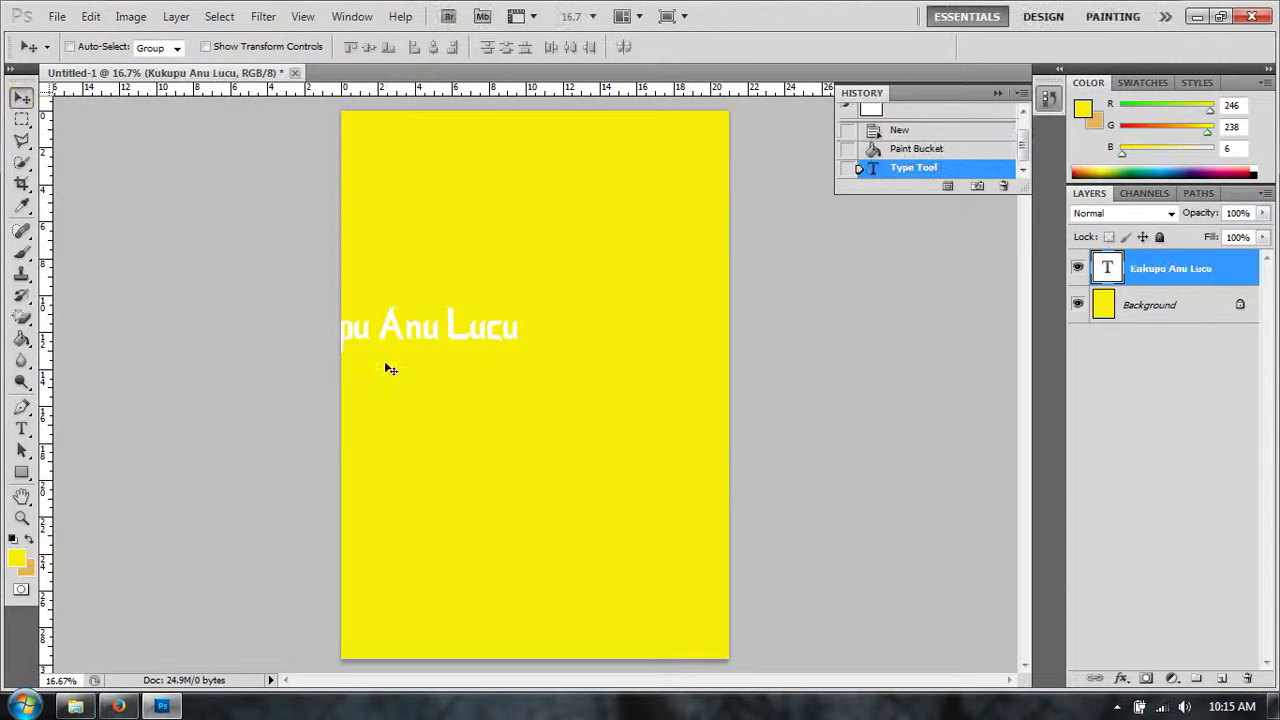
pyautogui.moveTo(443, 333); pyautogui.dragTo(553, 346)
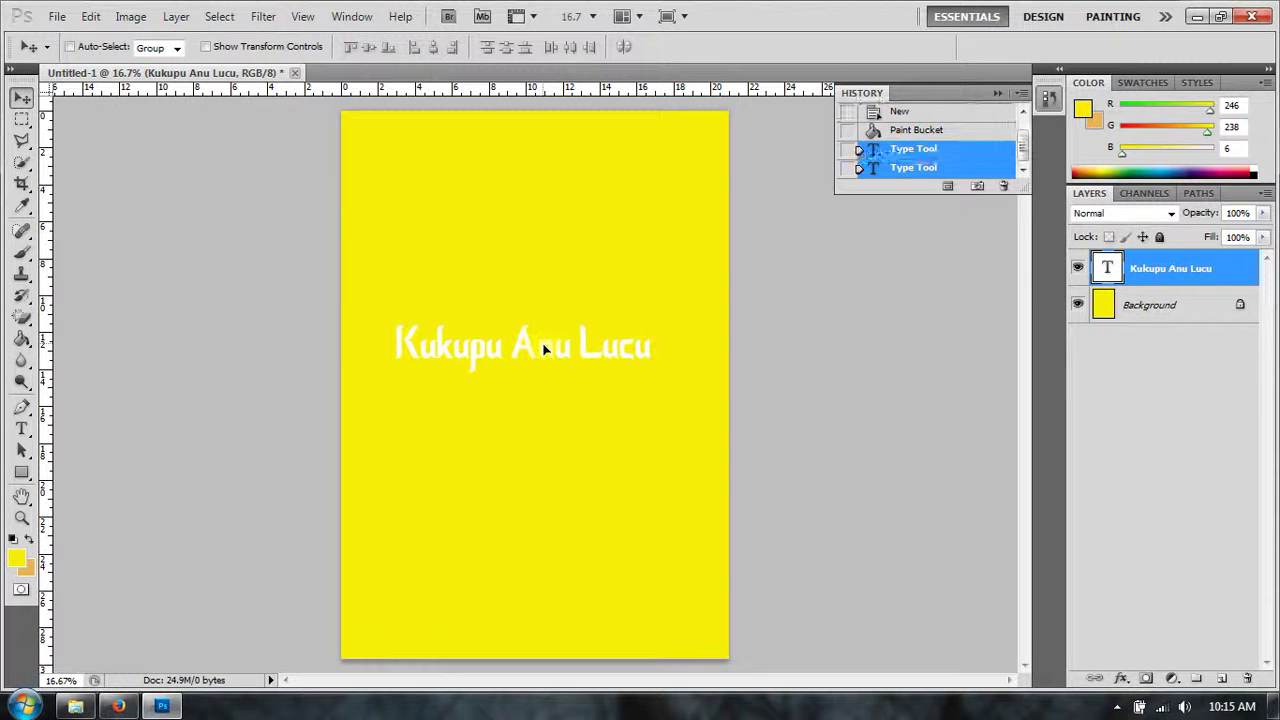
# Stretch the text with Free Transform to about 136% width and 481% height, nearly spanning the page width, and apply it
pyautogui.click(88, 20)
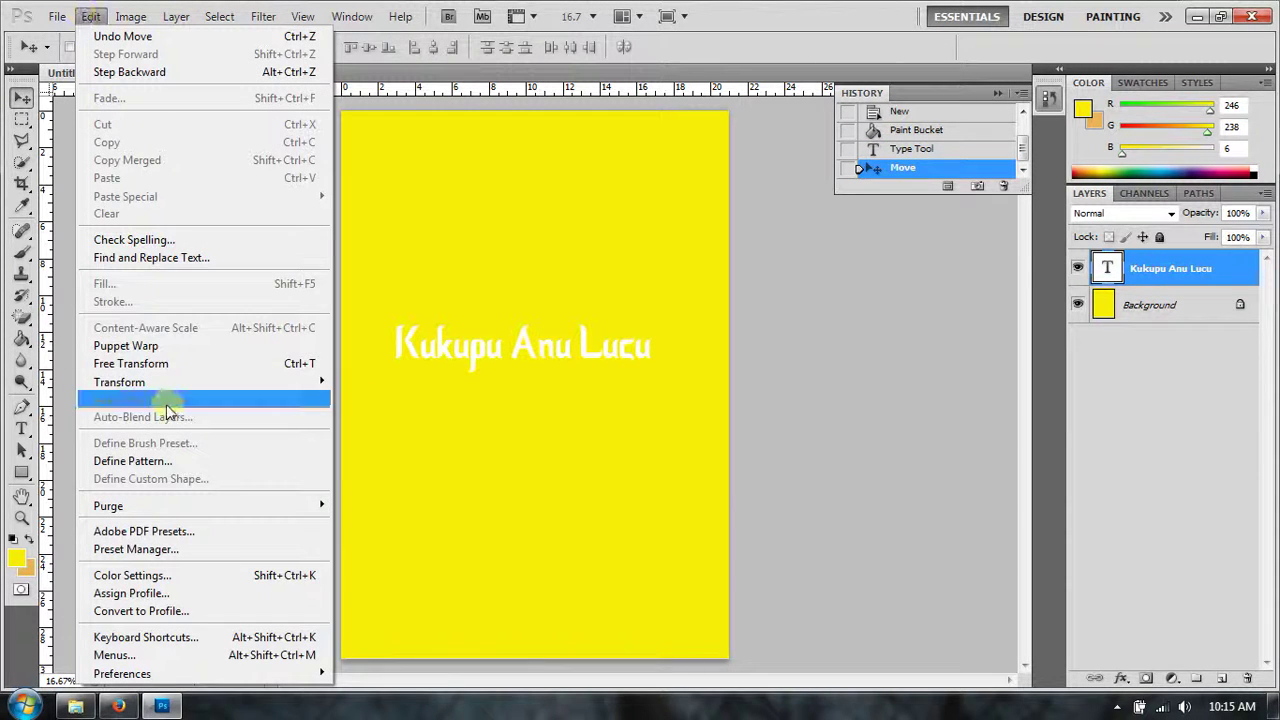
pyautogui.click(146, 366)
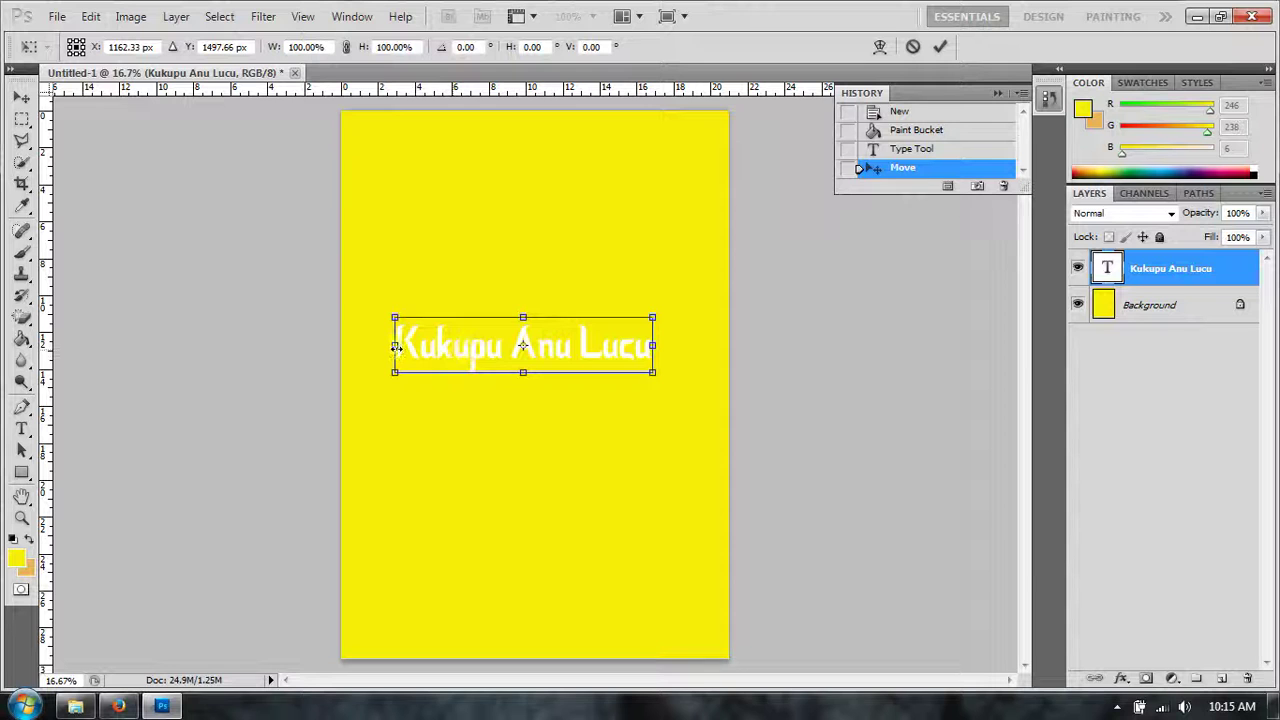
pyautogui.moveTo(395, 346); pyautogui.dragTo(362, 347)
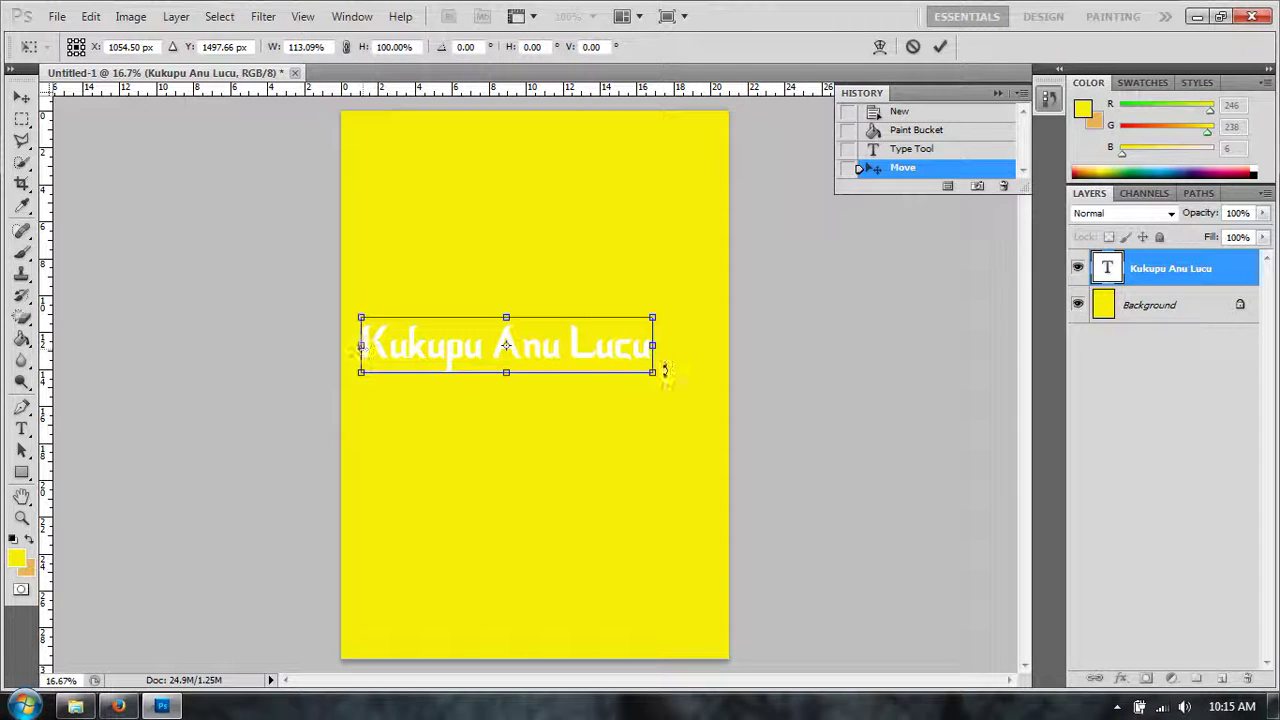
pyautogui.moveTo(654, 366); pyautogui.dragTo(713, 365)
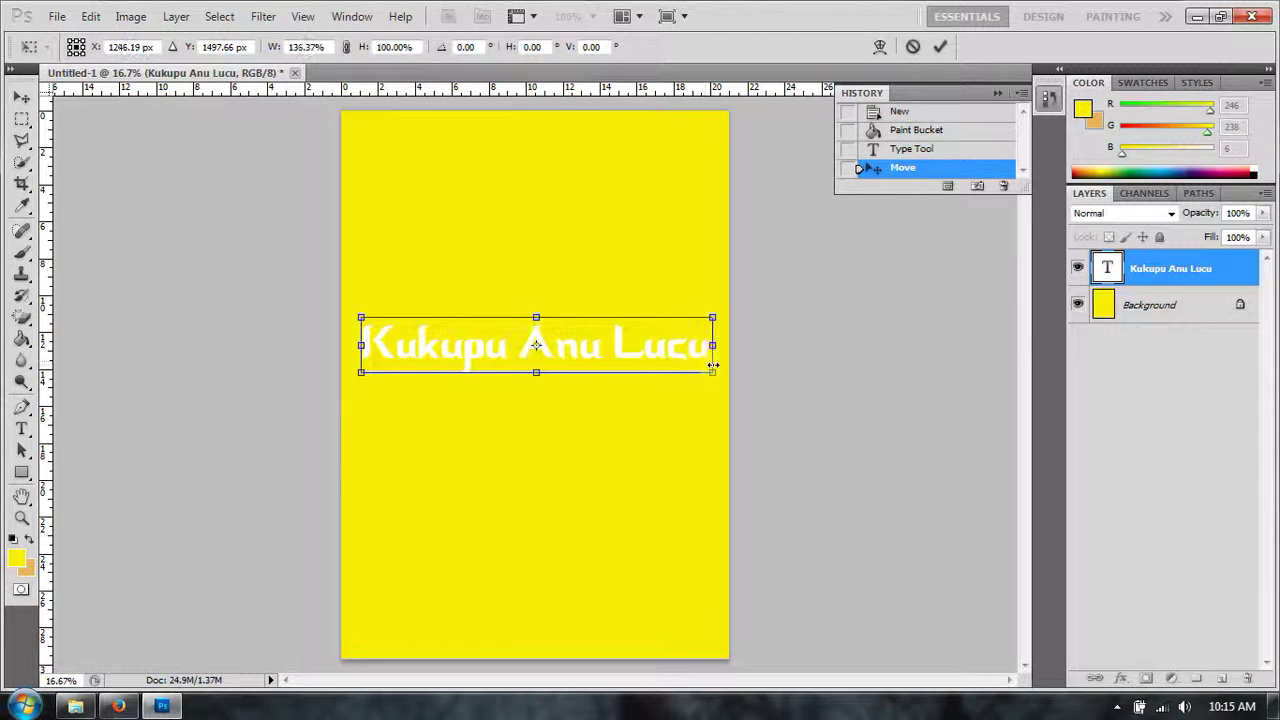
pyautogui.moveTo(531, 373); pyautogui.dragTo(536, 487)
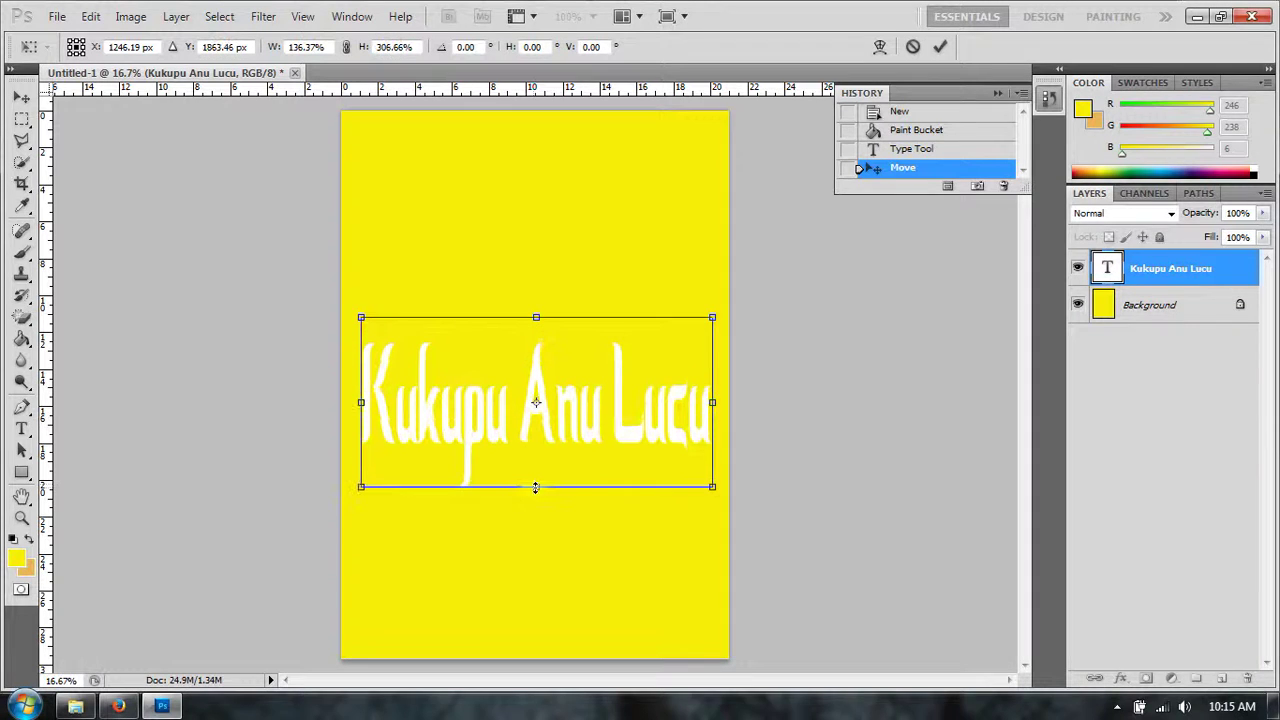
pyautogui.moveTo(536, 318); pyautogui.dragTo(536, 220)
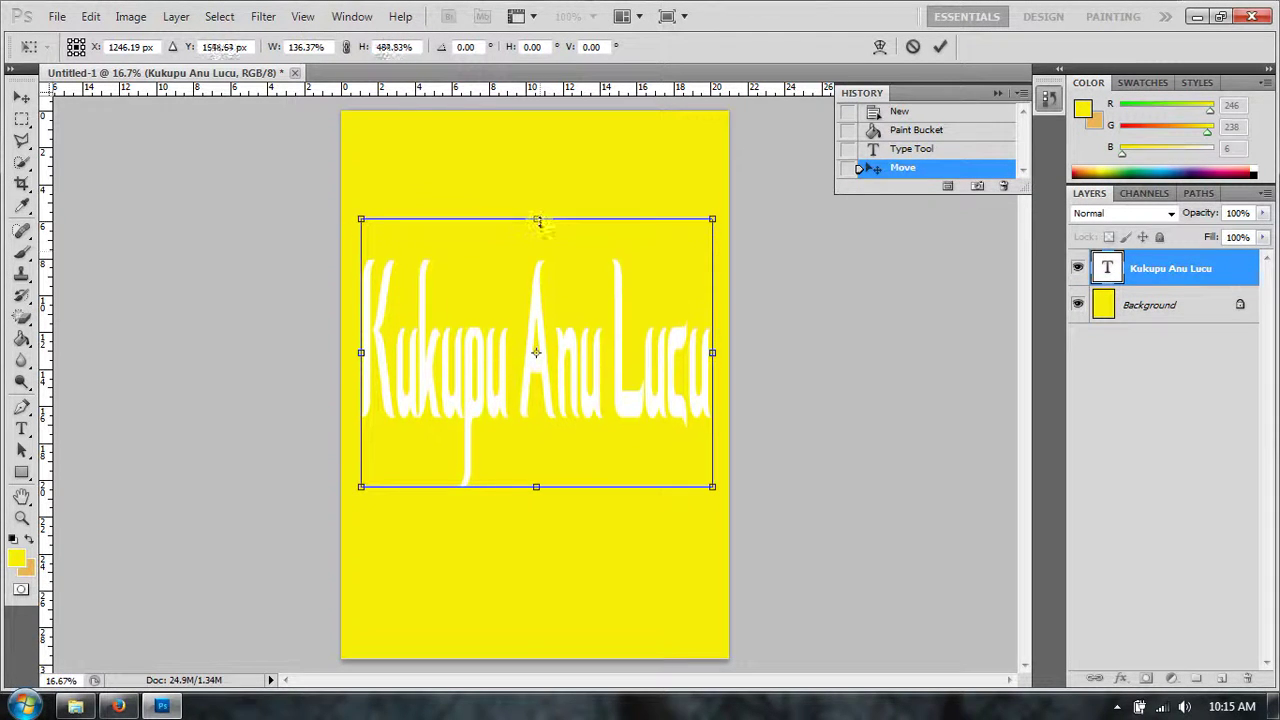
pyautogui.click(22, 100)
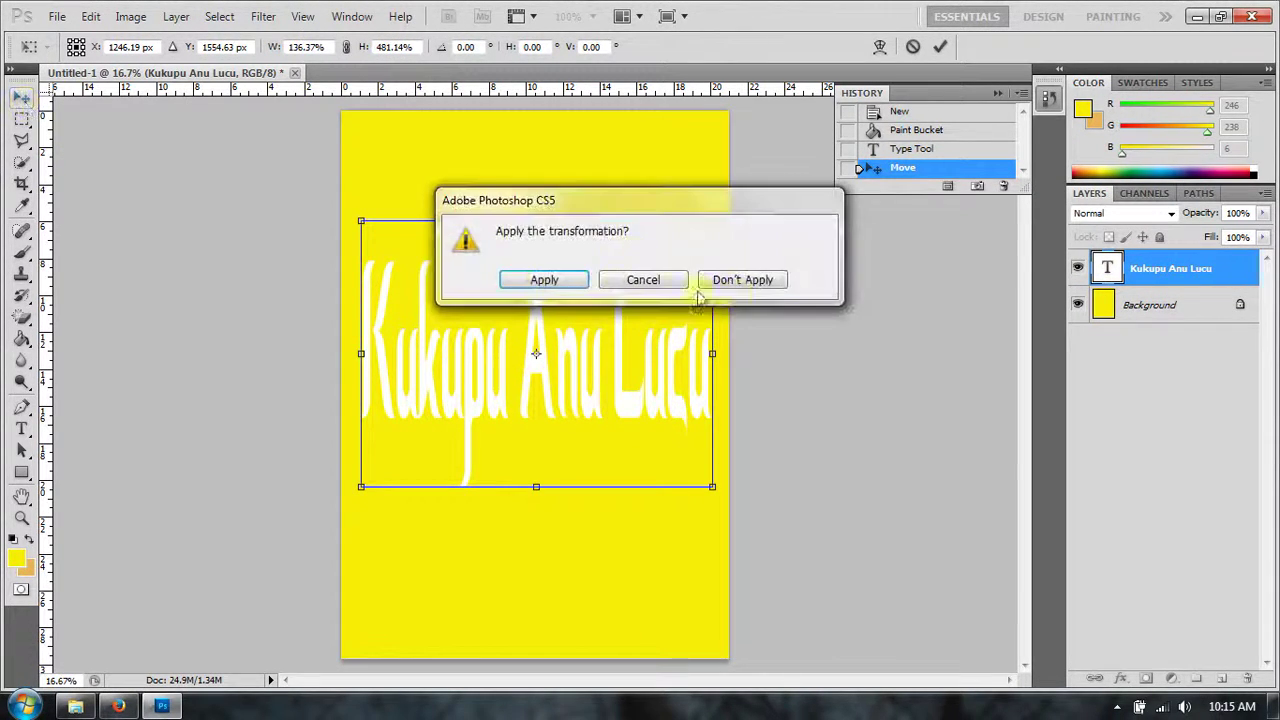
pyautogui.click(574, 279)
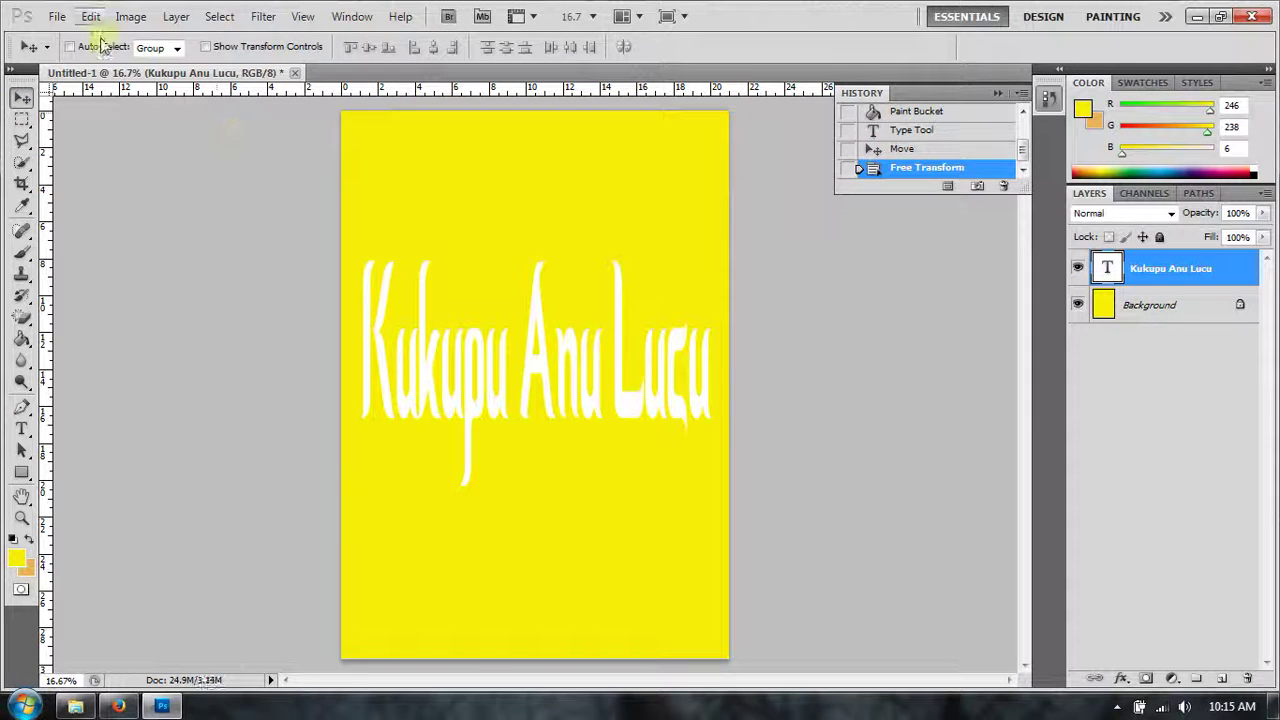
# Open the butterfly photo DSC_0200 from the "blog poto" folder on drive D
pyautogui.click(55, 17)
pyautogui.click(71, 52)
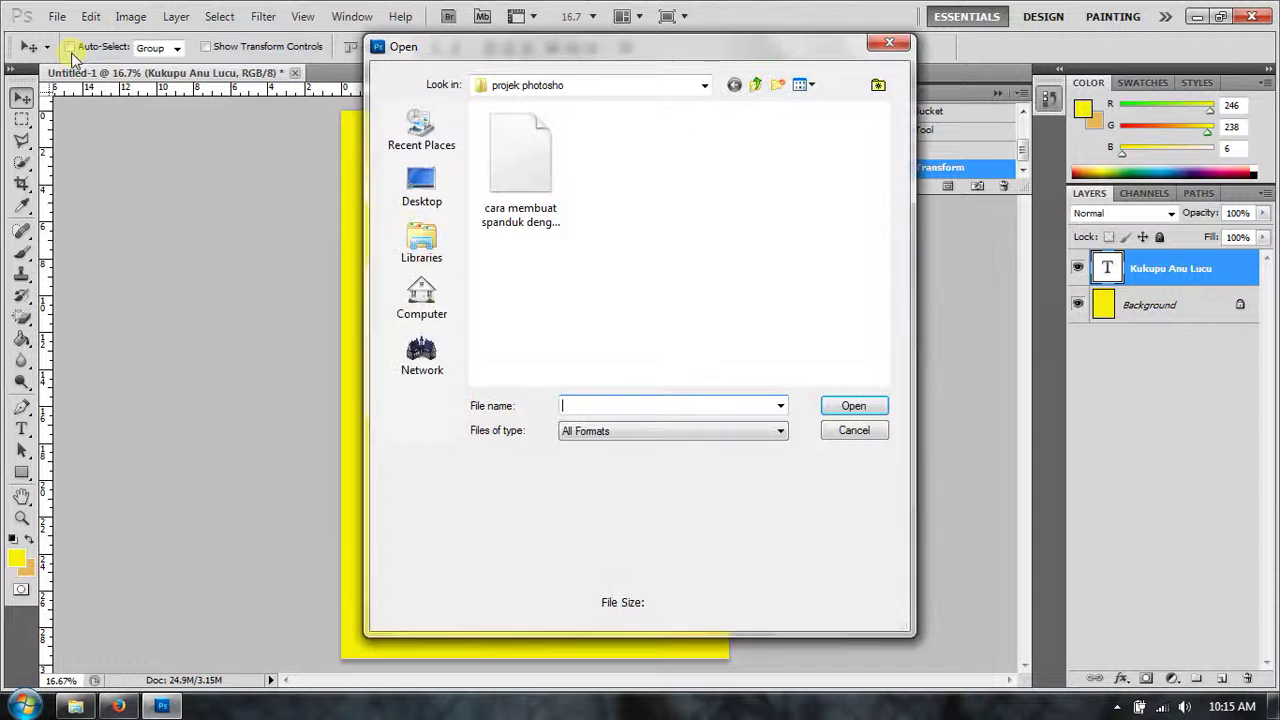
pyautogui.click(757, 86)
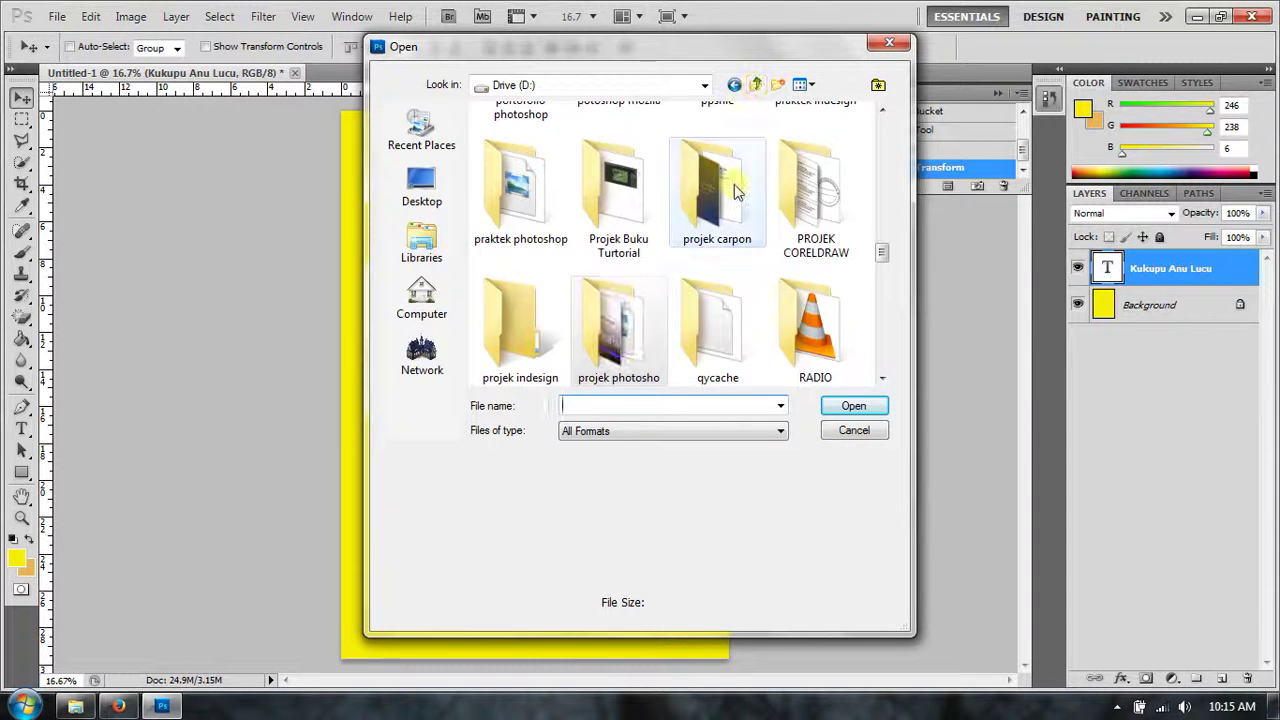
pyautogui.scroll(-10, 735, 190)
pyautogui.scroll(10, 735, 190)
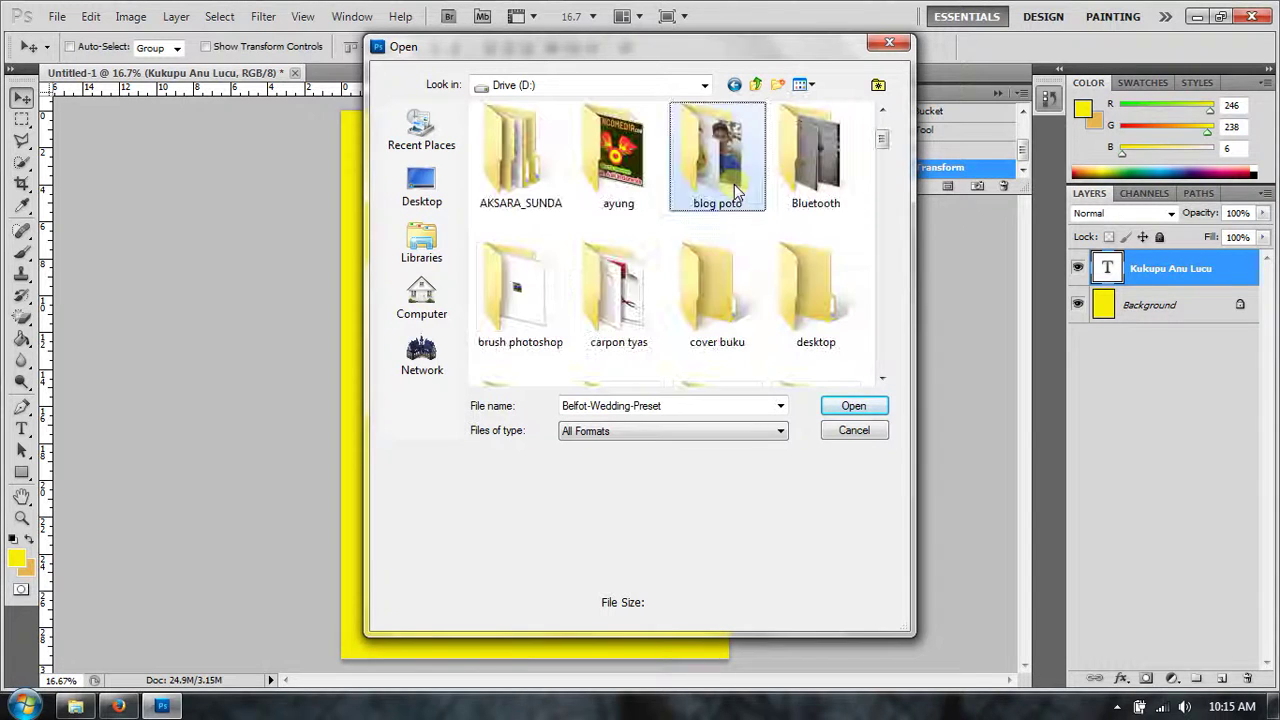
pyautogui.doubleClick(735, 188)
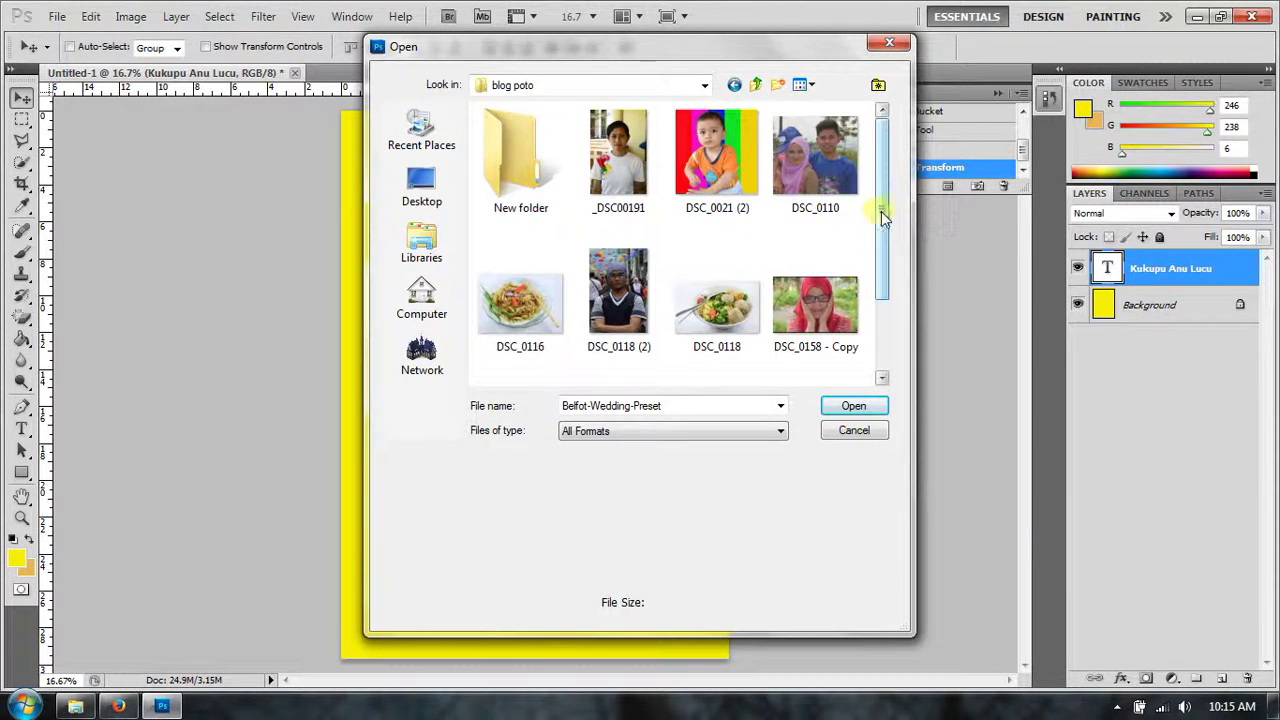
pyautogui.moveTo(882, 218); pyautogui.dragTo(886, 289)
pyautogui.click(538, 333)
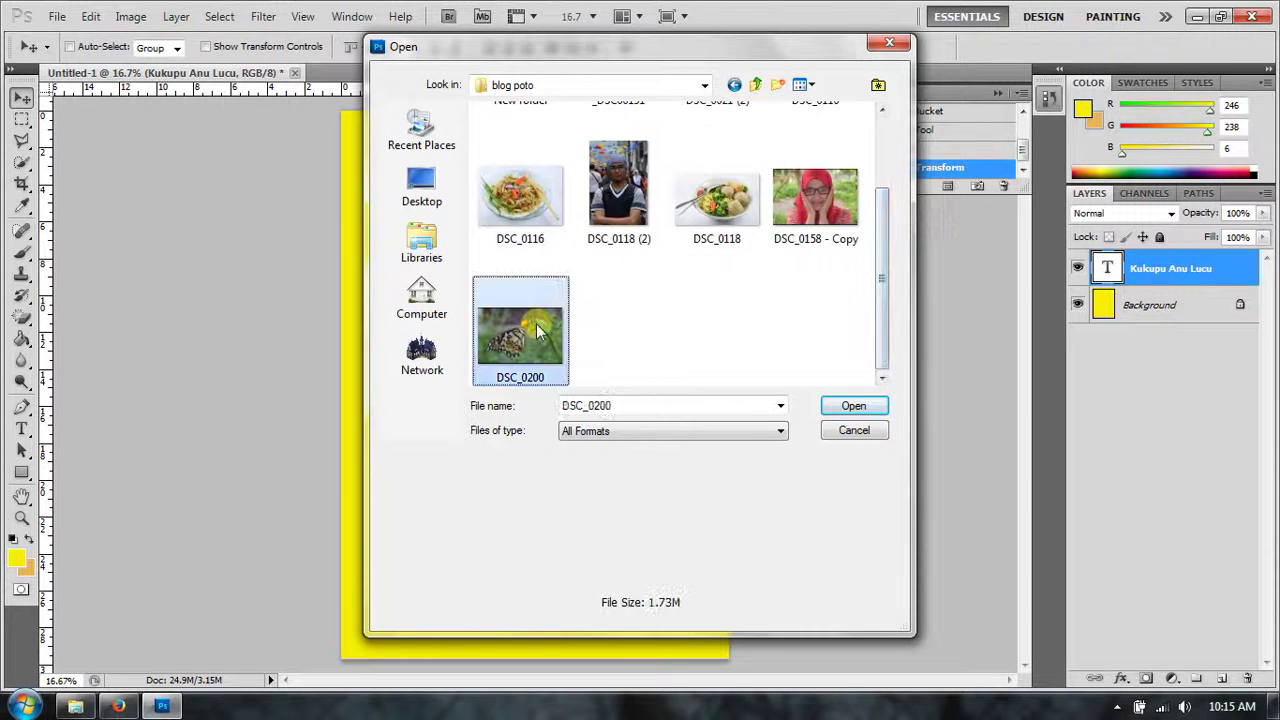
pyautogui.click(850, 408)
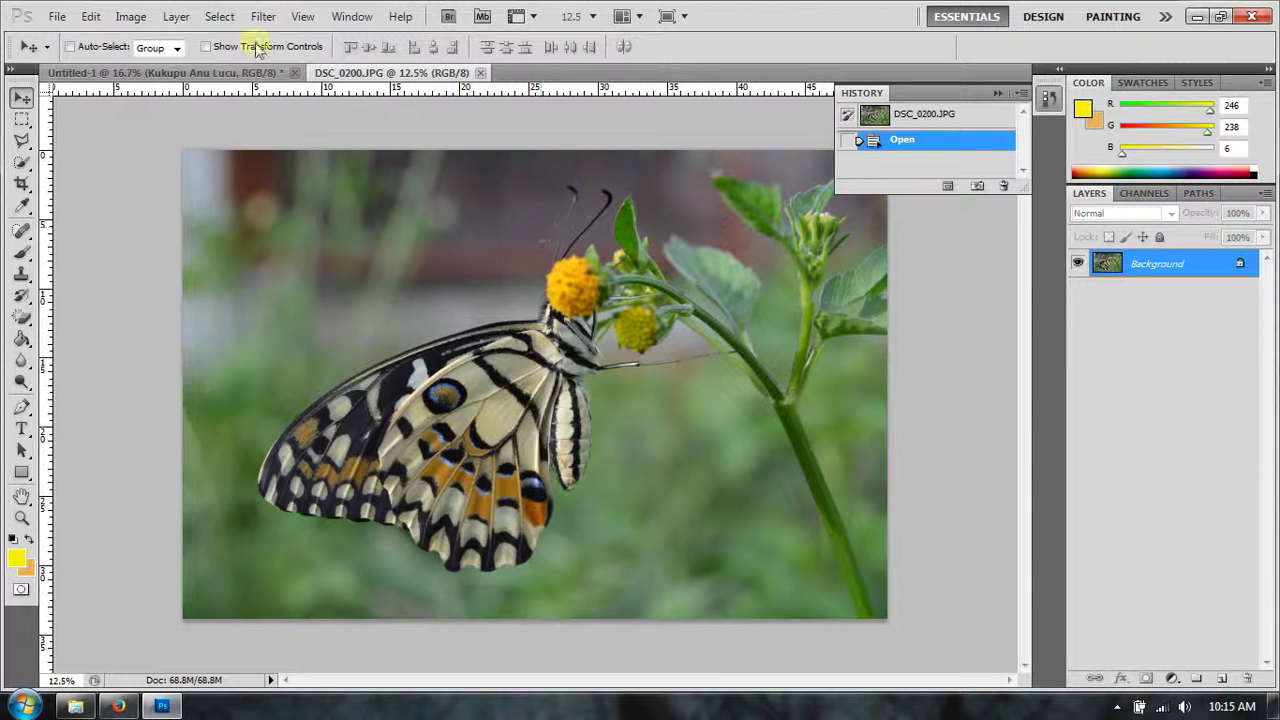
# Copy the entire butterfly photo and paste it as a new layer into the Untitled-1 document
pyautogui.click(219, 16)
pyautogui.click(228, 38)
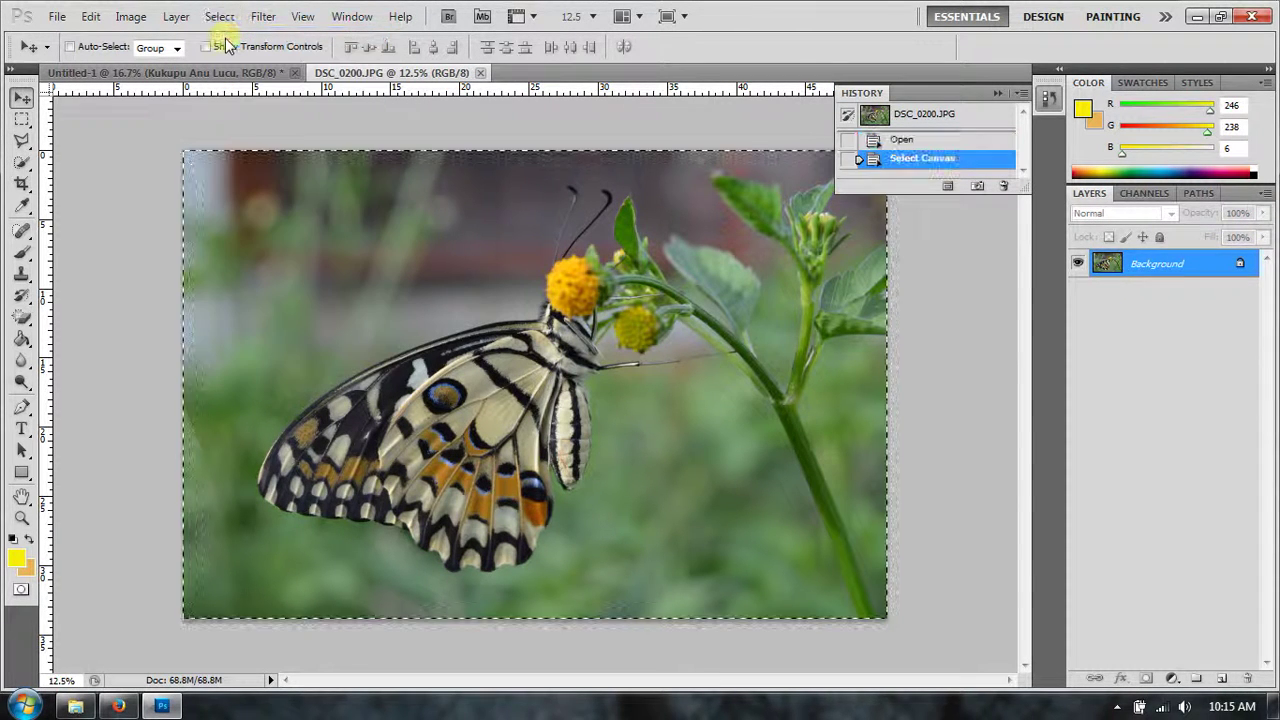
pyautogui.click(91, 17)
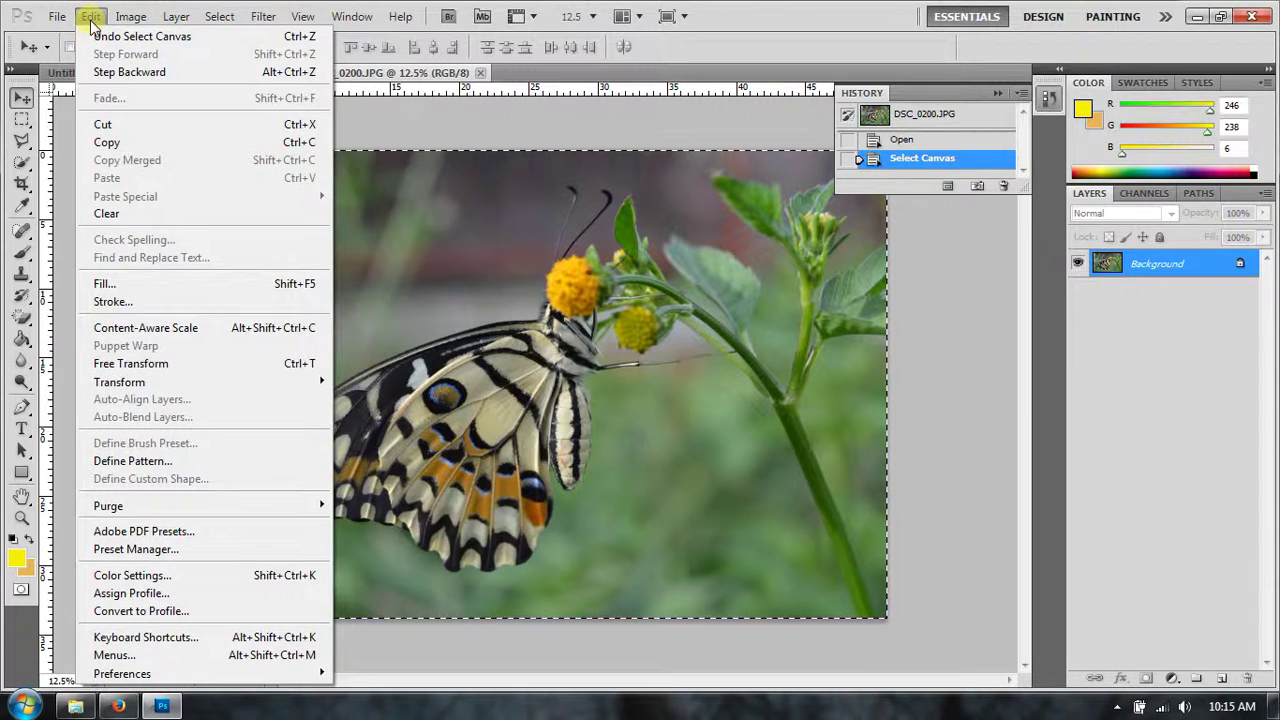
pyautogui.click(134, 141)
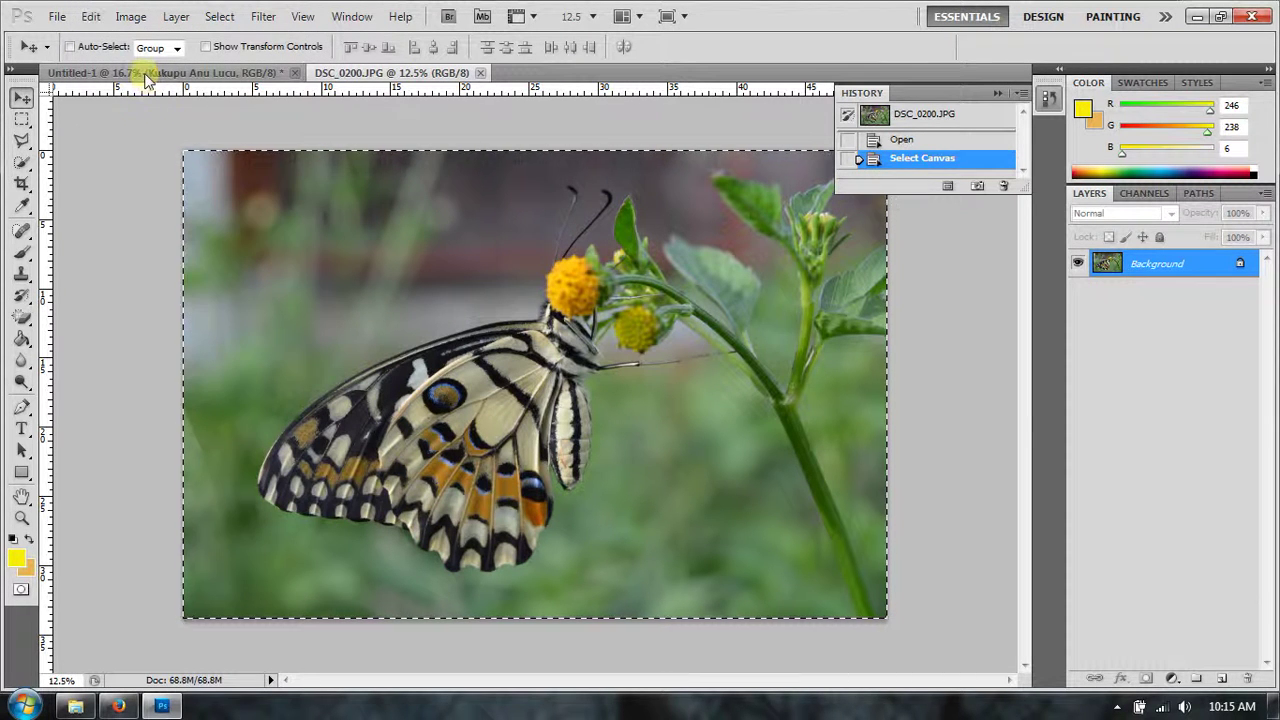
pyautogui.click(147, 78)
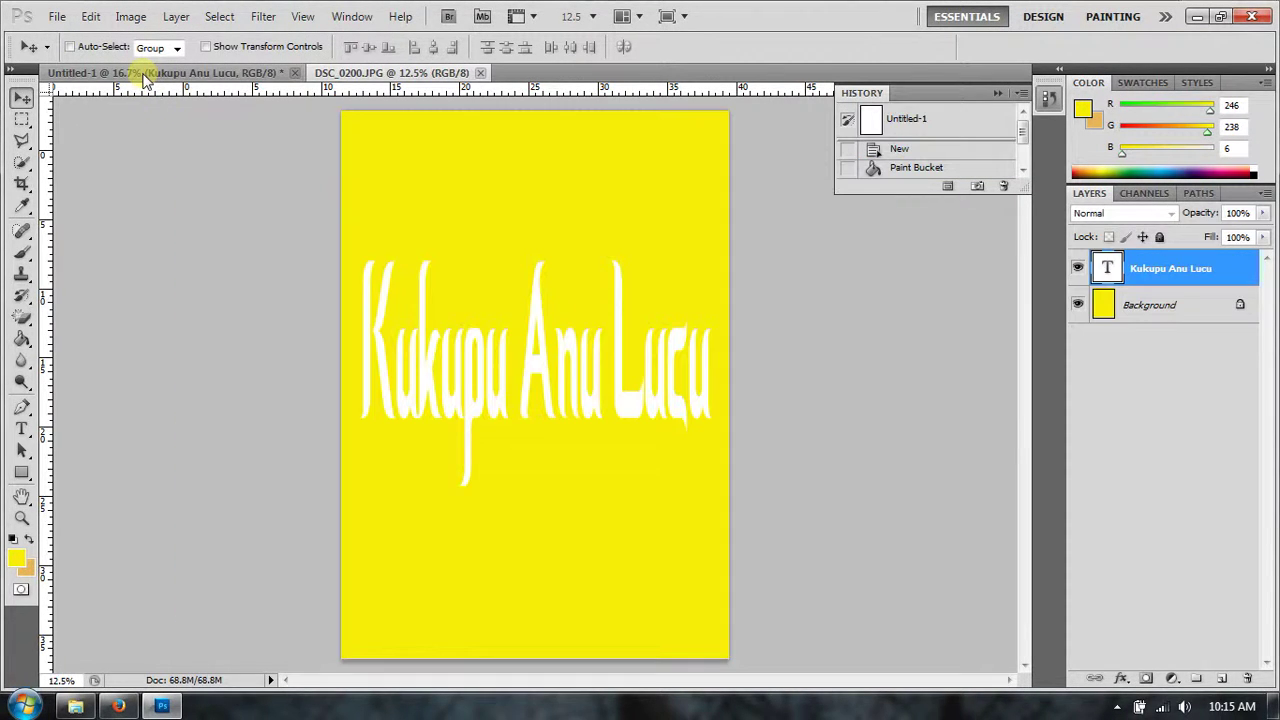
pyautogui.click(90, 17)
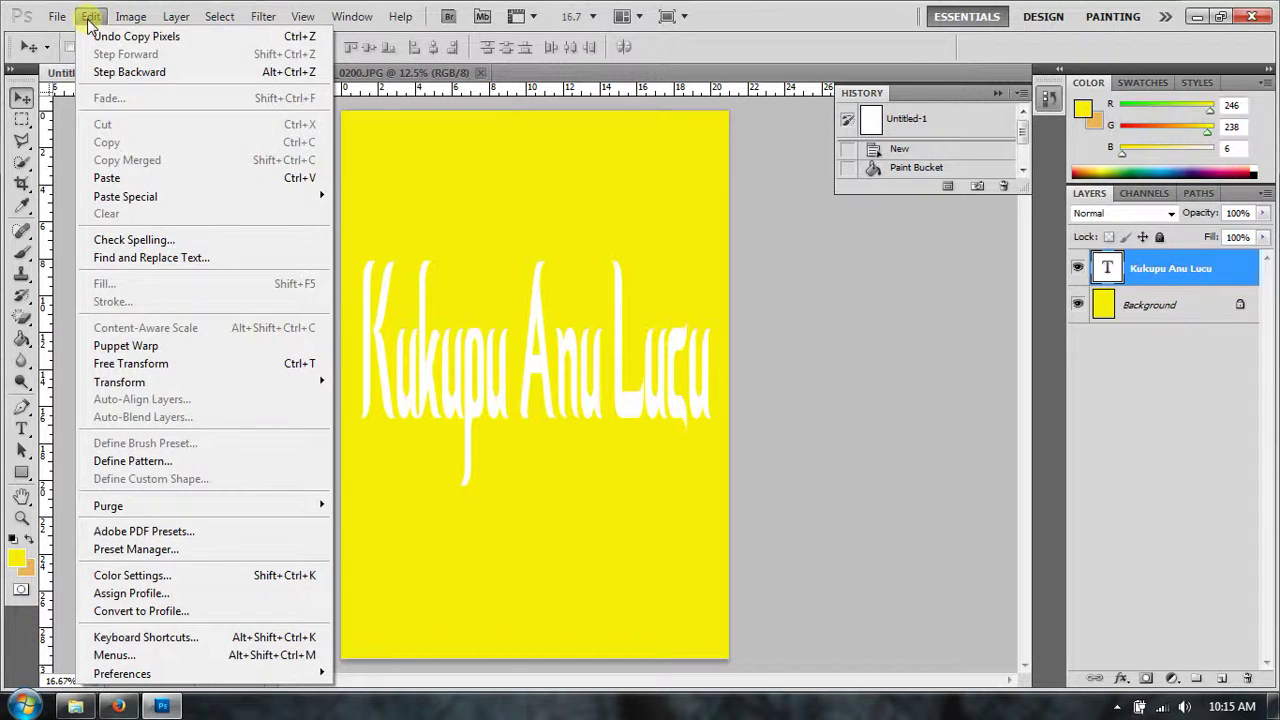
pyautogui.click(107, 178)
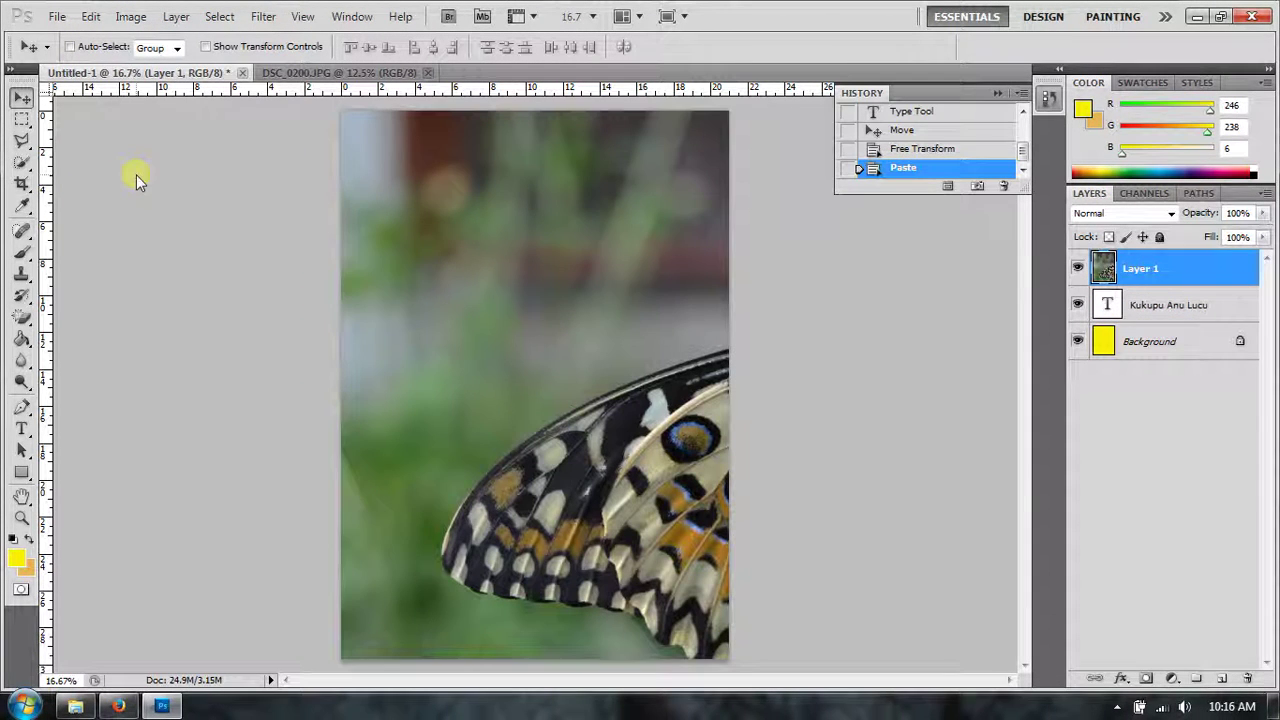
# Narrow the pasted photo with Free Transform to about 41% width, aligned to both side edges of the page, and apply it
pyautogui.click(90, 17)
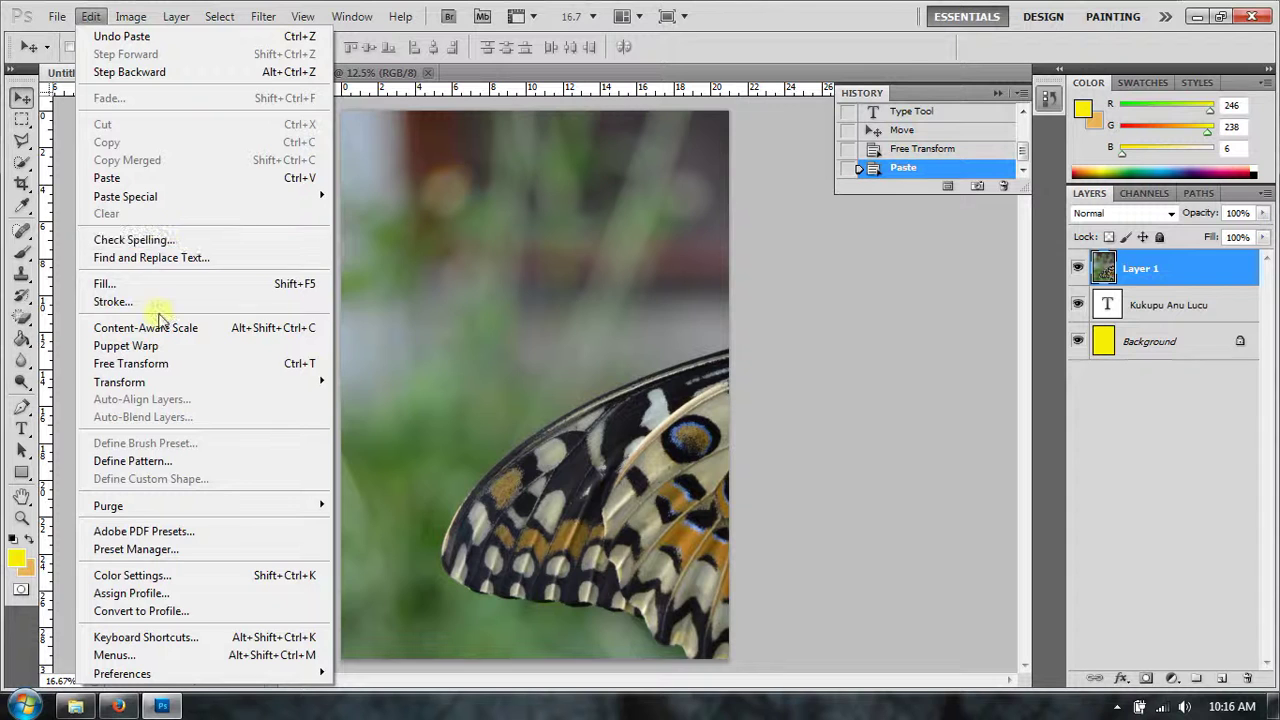
pyautogui.click(172, 364)
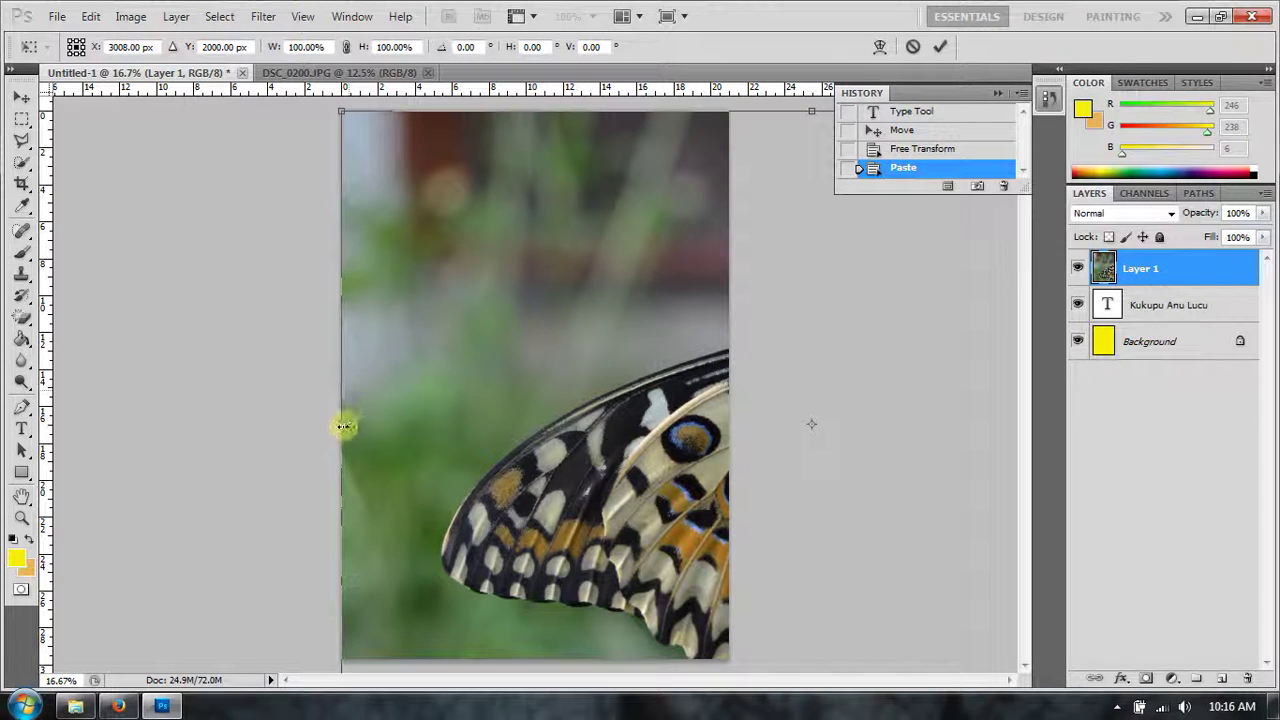
pyautogui.moveTo(341, 423); pyautogui.dragTo(684, 457)
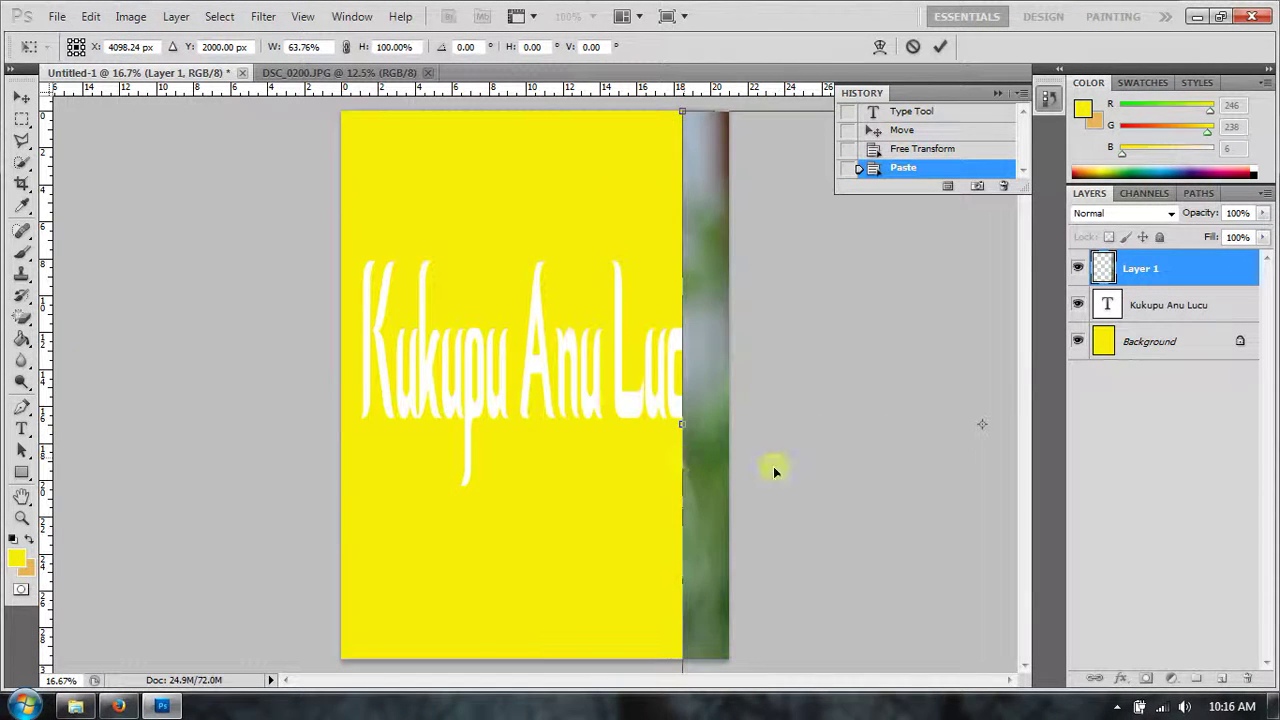
pyautogui.moveTo(774, 466); pyautogui.dragTo(429, 480)
pyautogui.moveTo(948, 428); pyautogui.dragTo(732, 374)
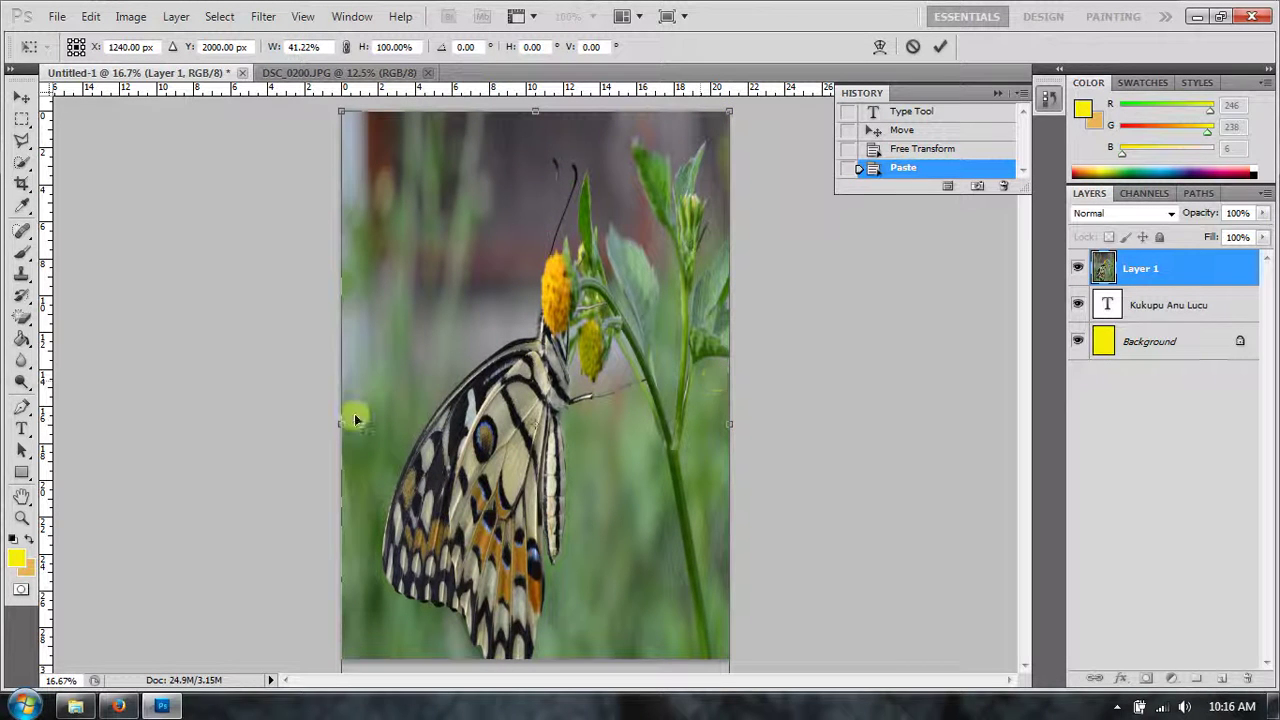
pyautogui.moveTo(343, 417)
pyautogui.mouseDown()
pyautogui.moveTo(368, 416)
pyautogui.moveTo(343, 415)
pyautogui.mouseUp()
pyautogui.click(22, 519)
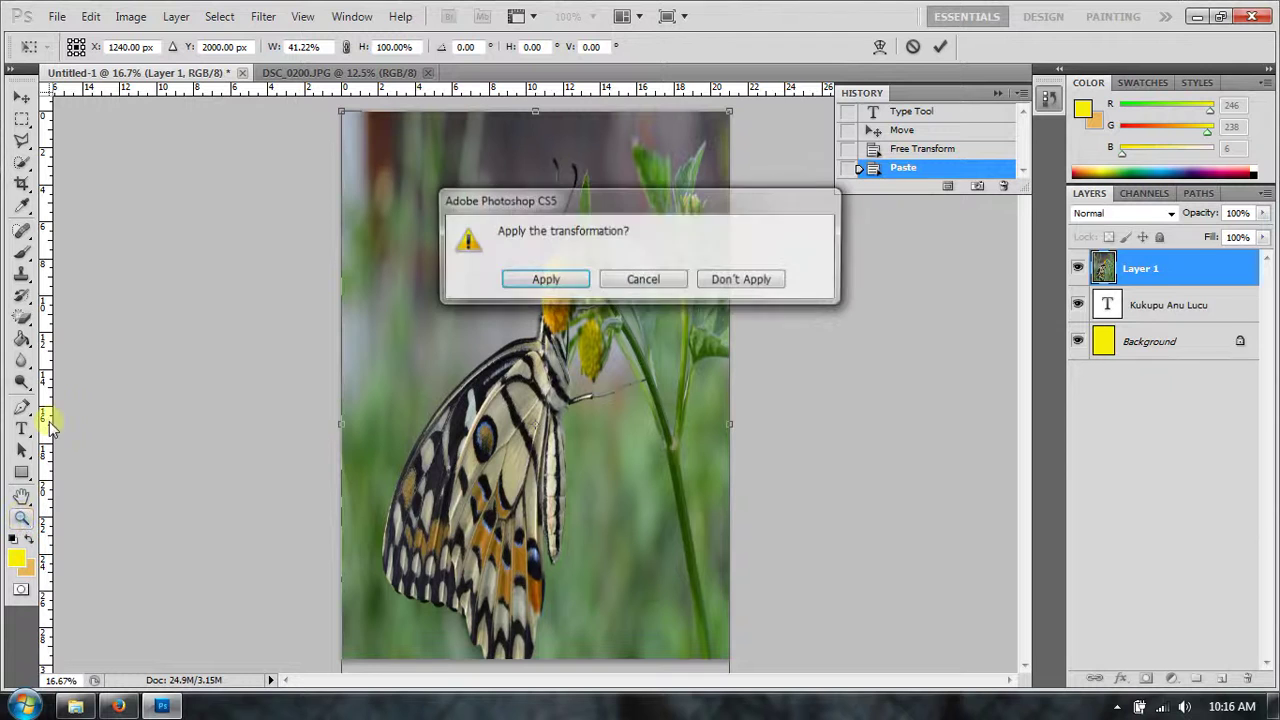
pyautogui.click(552, 274)
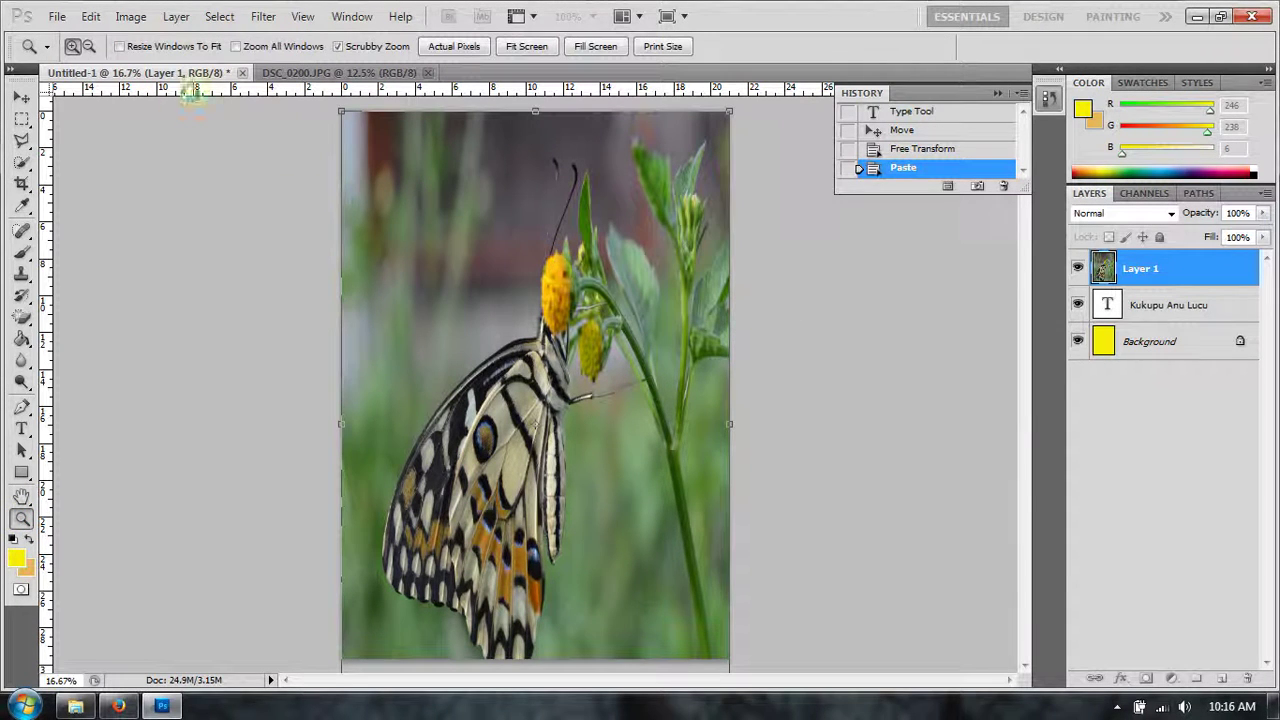
# Shrink the photo's height with Free Transform to about 88% so its lower edge meets the page's lower edge, and apply it
pyautogui.click(89, 46)
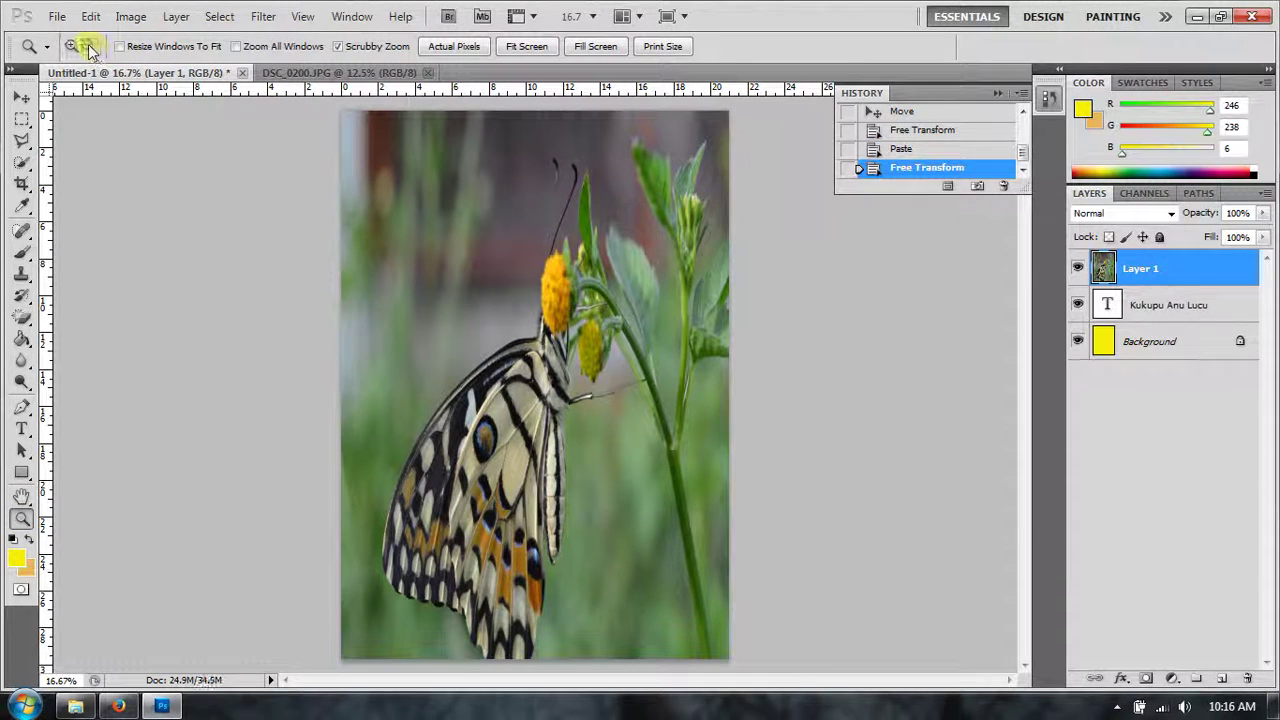
pyautogui.click(424, 262)
pyautogui.click(424, 262)
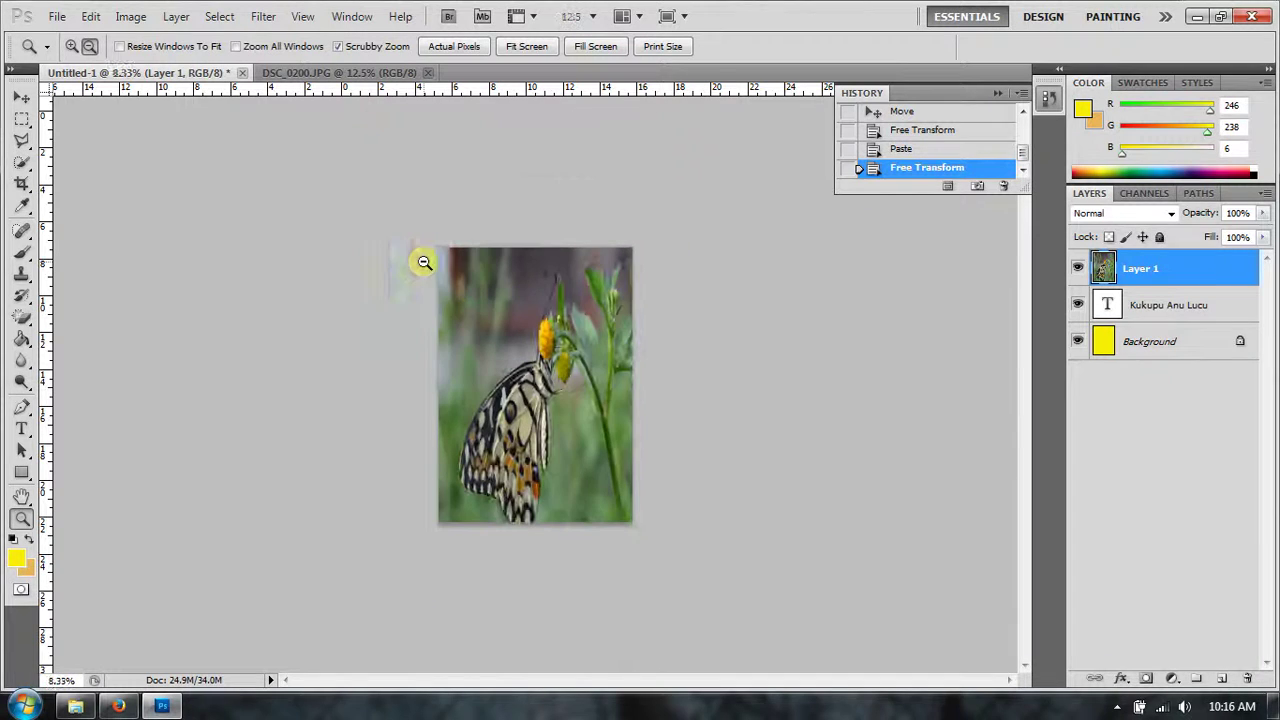
pyautogui.click(91, 17)
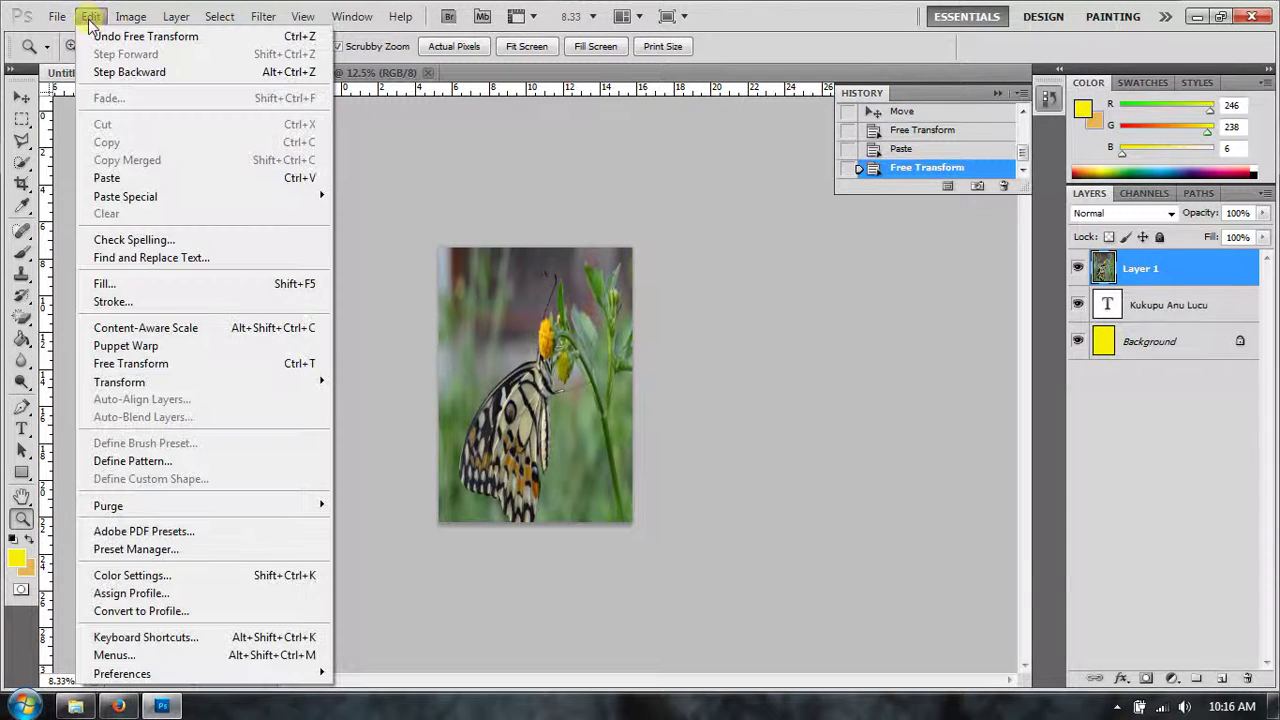
pyautogui.click(143, 367)
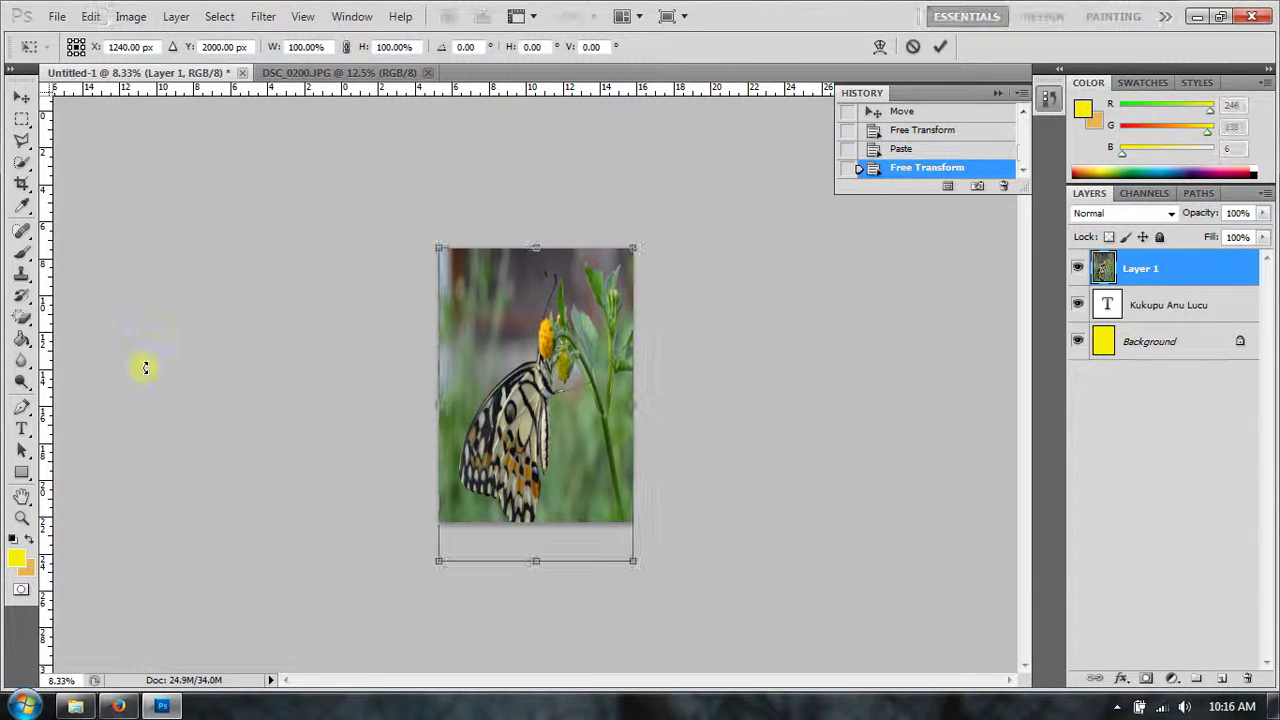
pyautogui.moveTo(538, 563); pyautogui.dragTo(535, 521)
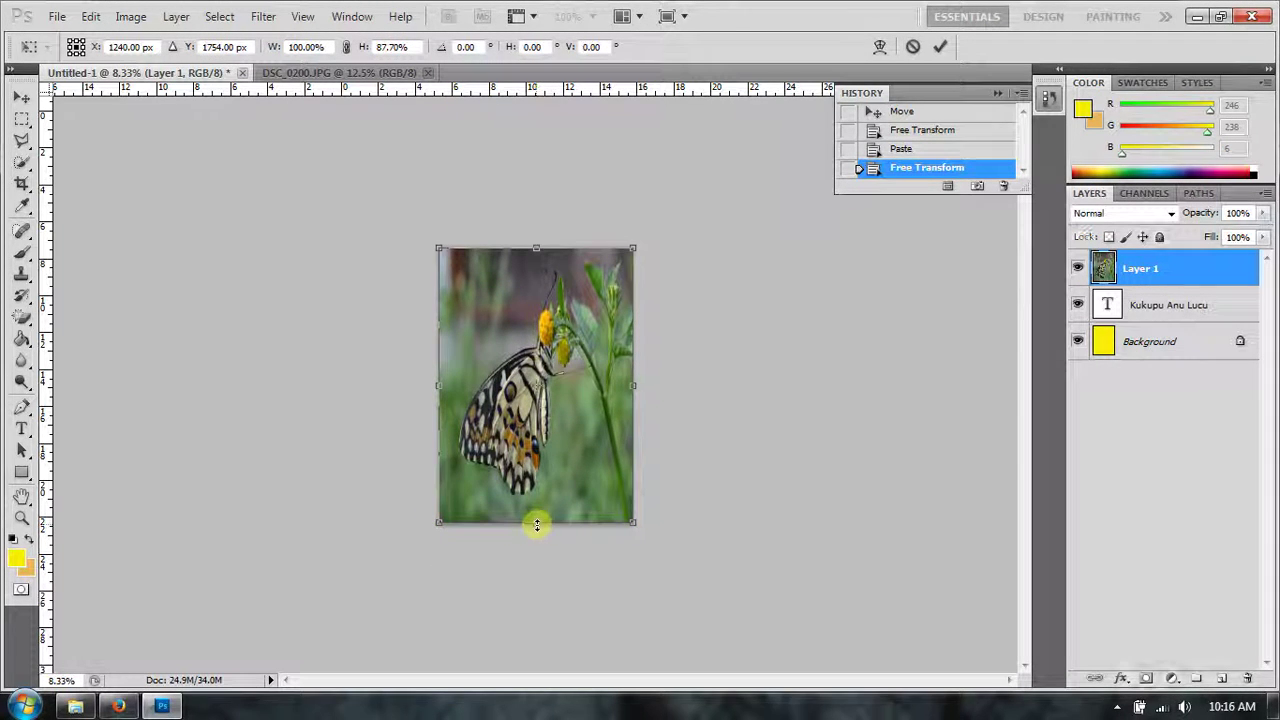
pyautogui.click(22, 99)
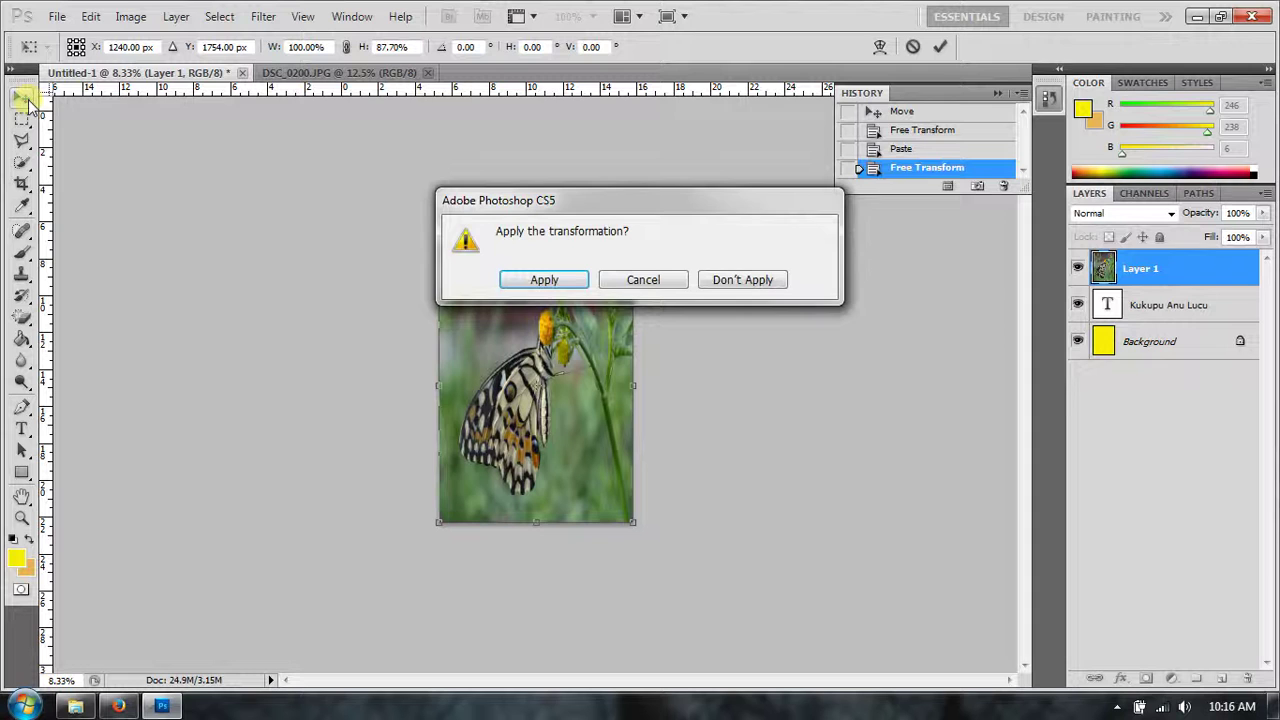
pyautogui.click(560, 280)
# Create a clipping mask from the butterfly photo layer so it fills only the "Kukupu Anu Lucu" text beneath it
pyautogui.click(1143, 271)
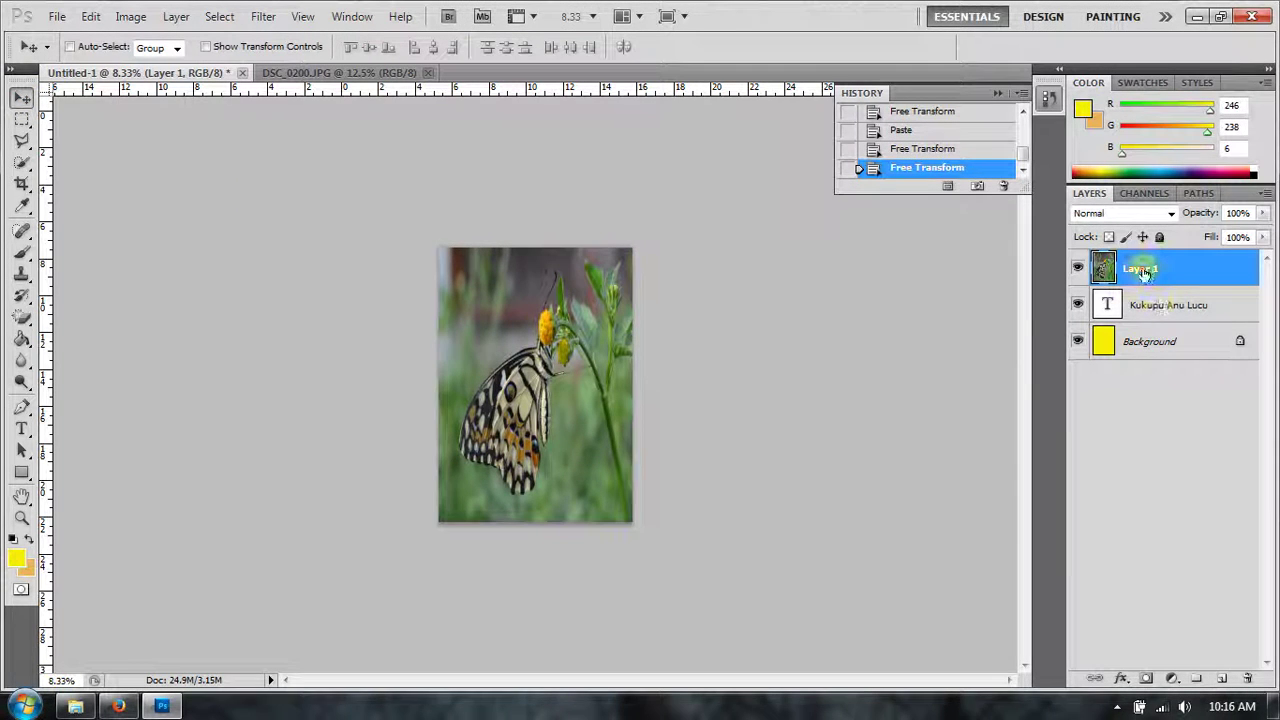
pyautogui.rightClick(1143, 271)
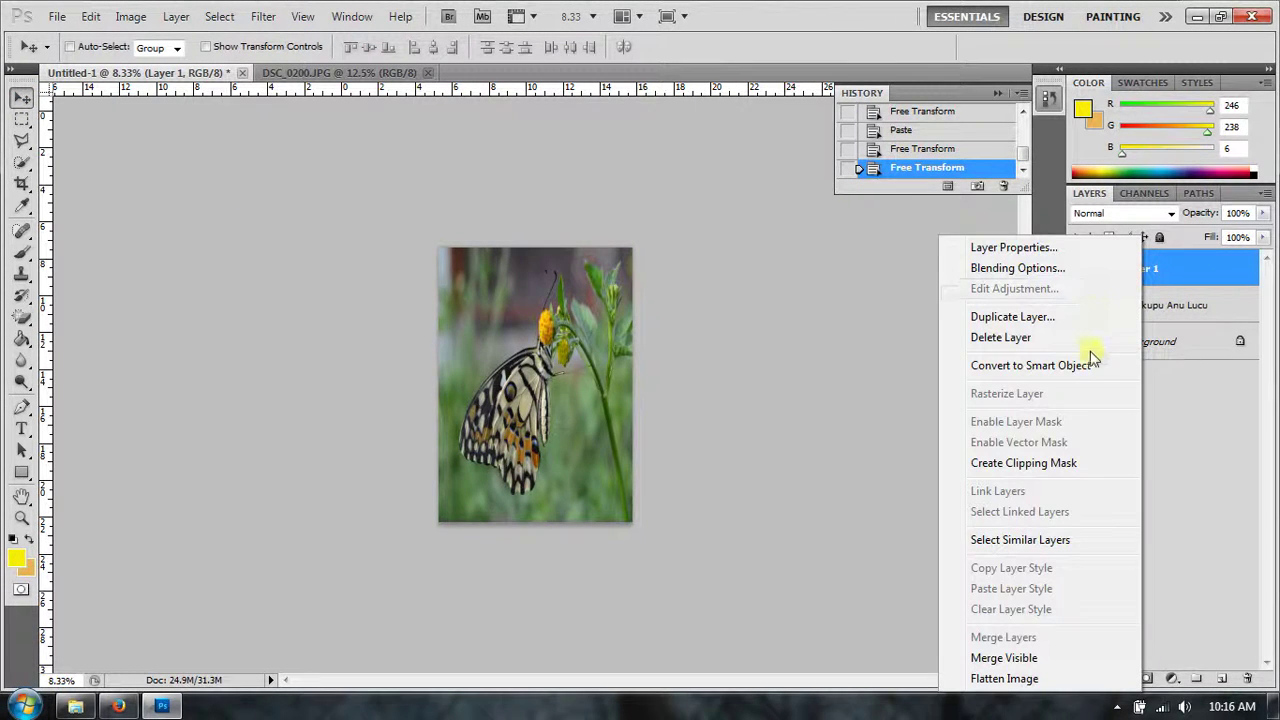
pyautogui.click(1035, 463)
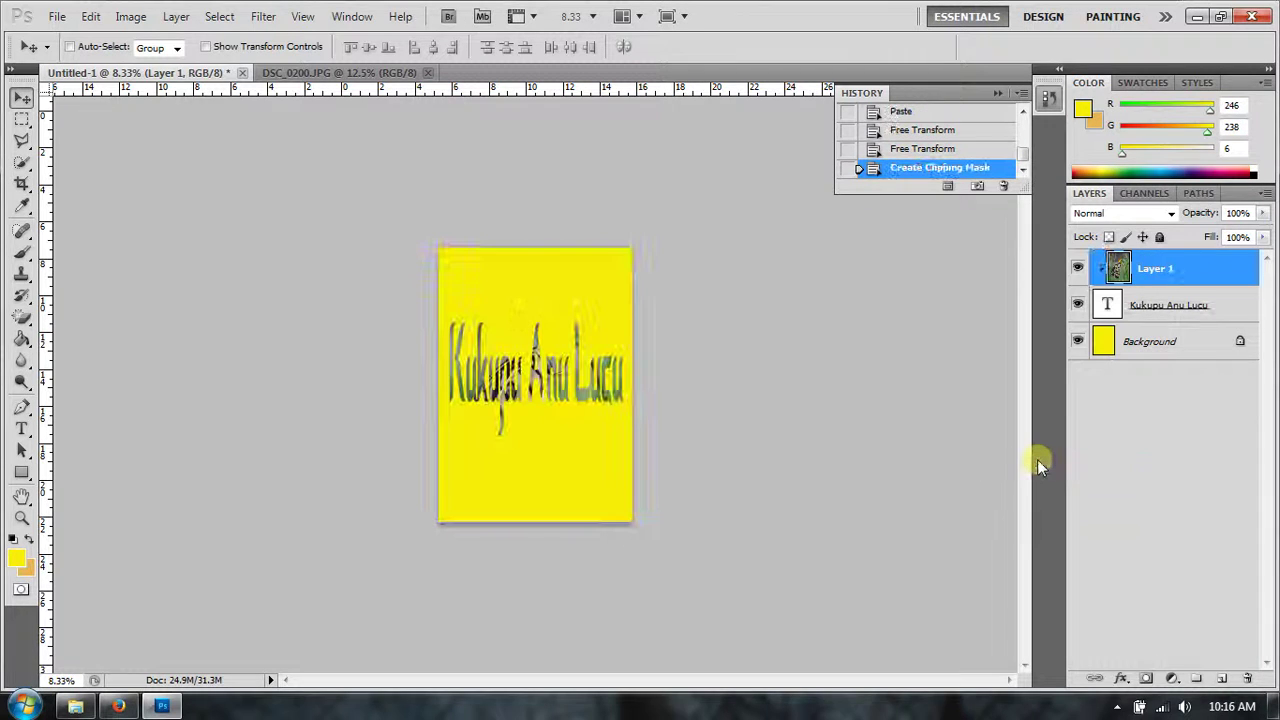
pyautogui.click(22, 517)
pyautogui.keyDown('alt'); pyautogui.click(641, 358); pyautogui.keyUp('alt')
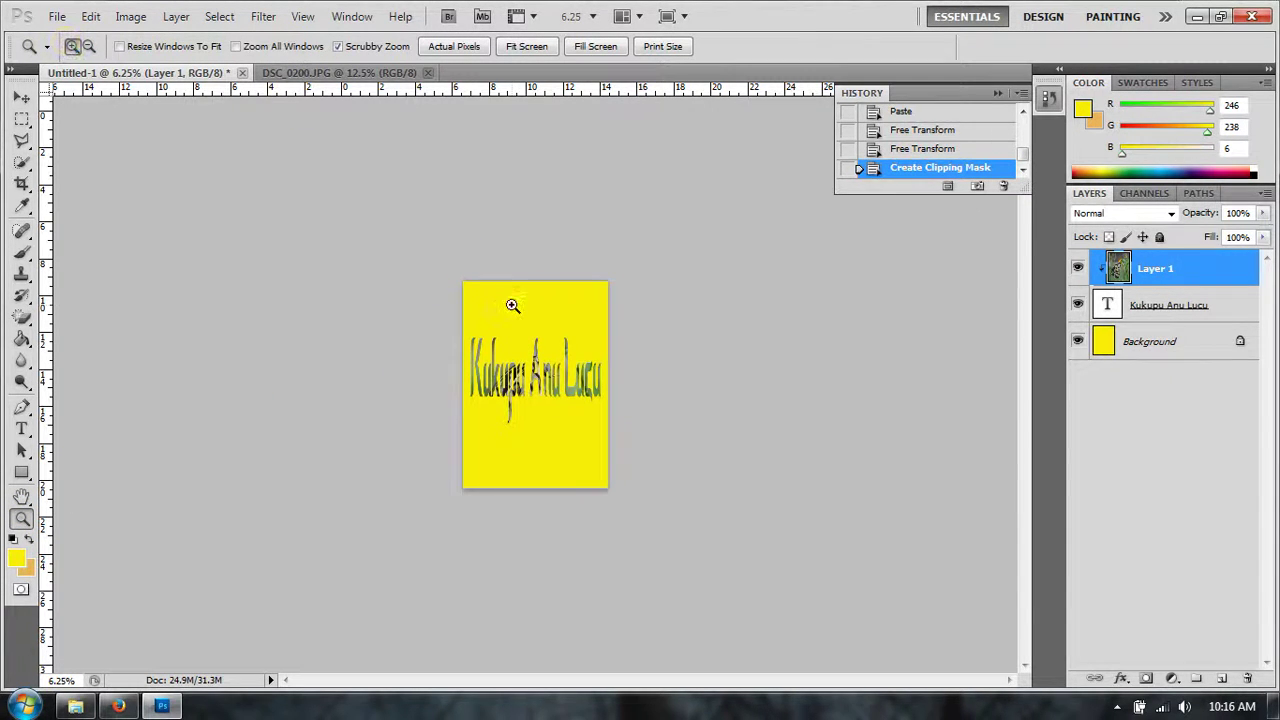
pyautogui.moveTo(512, 305); pyautogui.dragTo(560, 336)
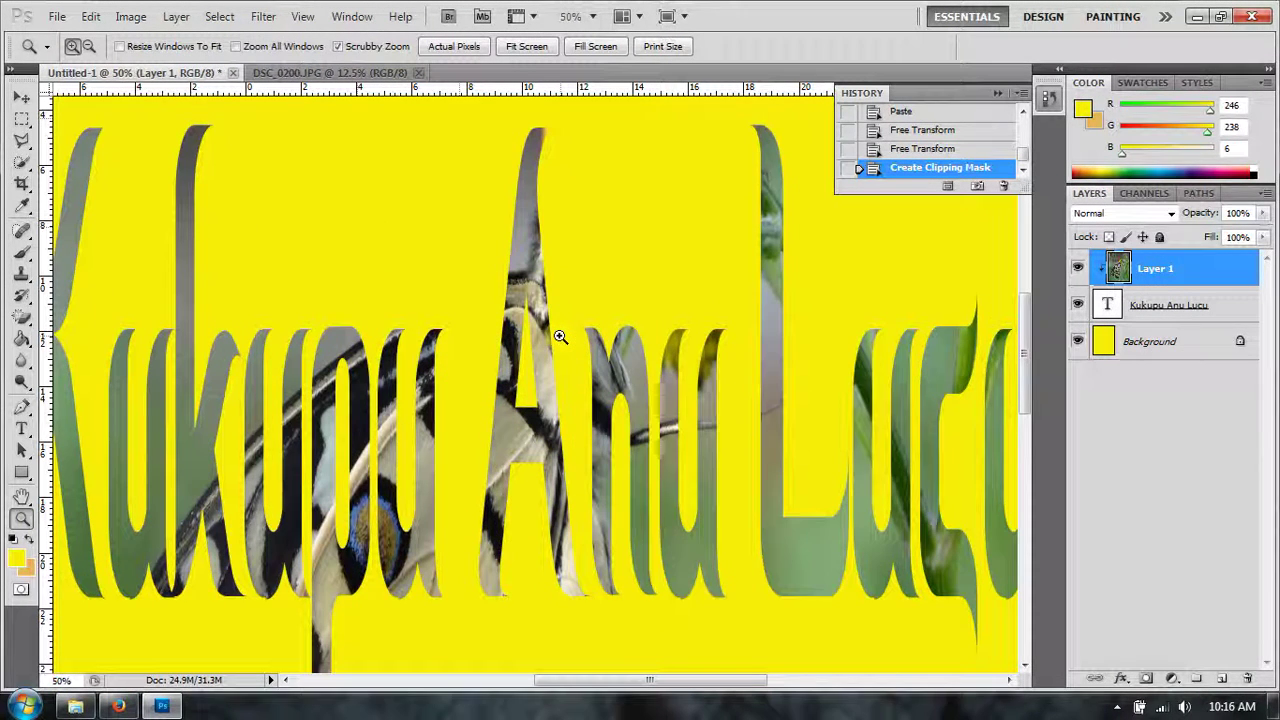
pyautogui.click(89, 46)
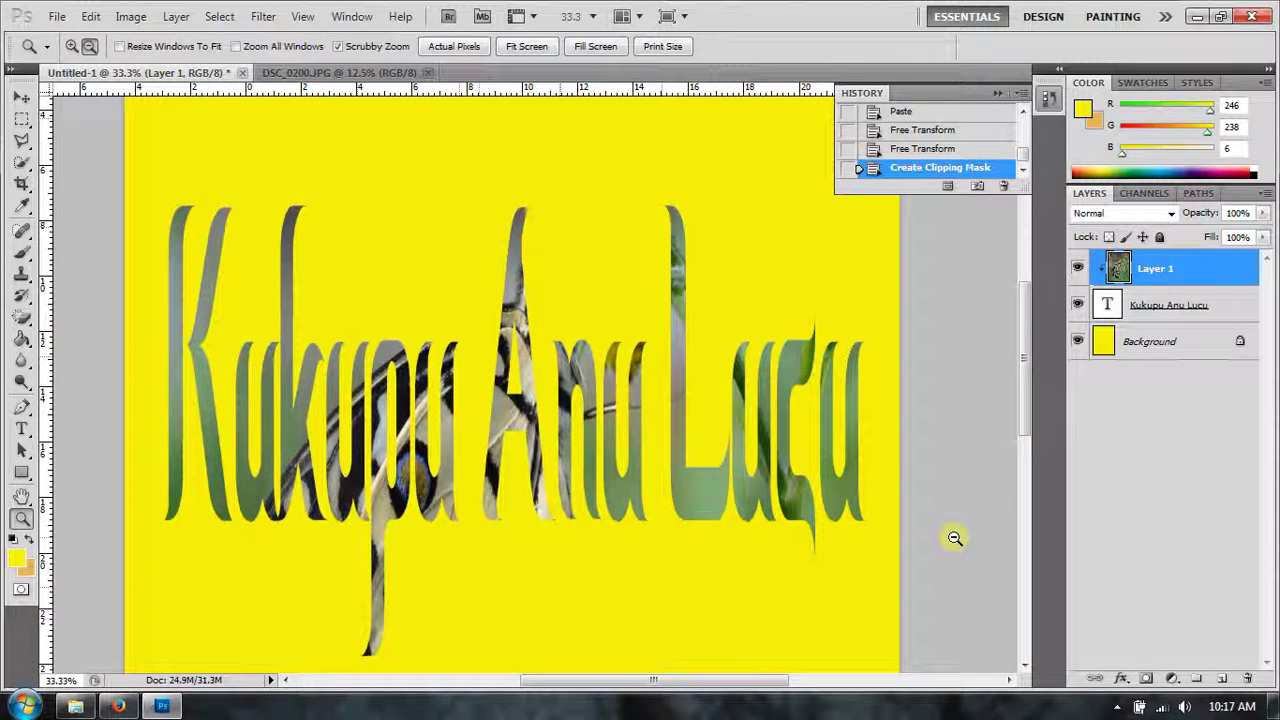
pyautogui.click(1118, 708)
pyautogui.moveTo(1115, 614)
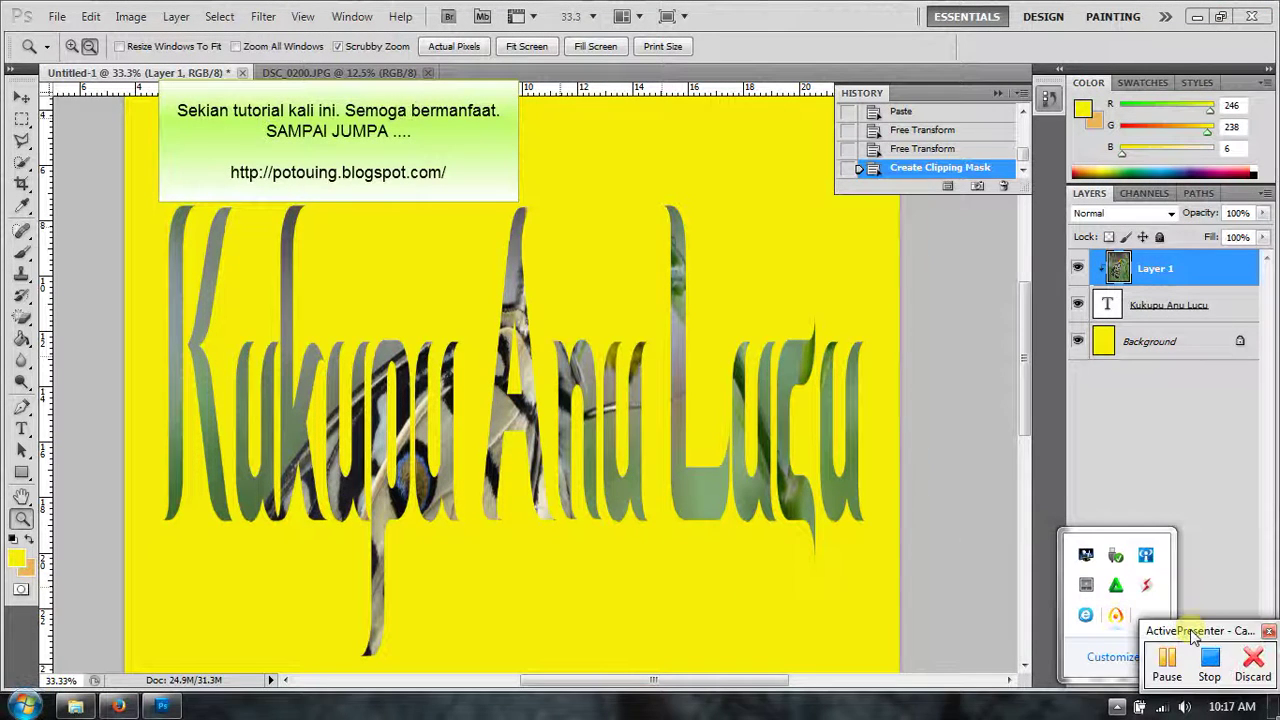
pyautogui.click(1210, 660)
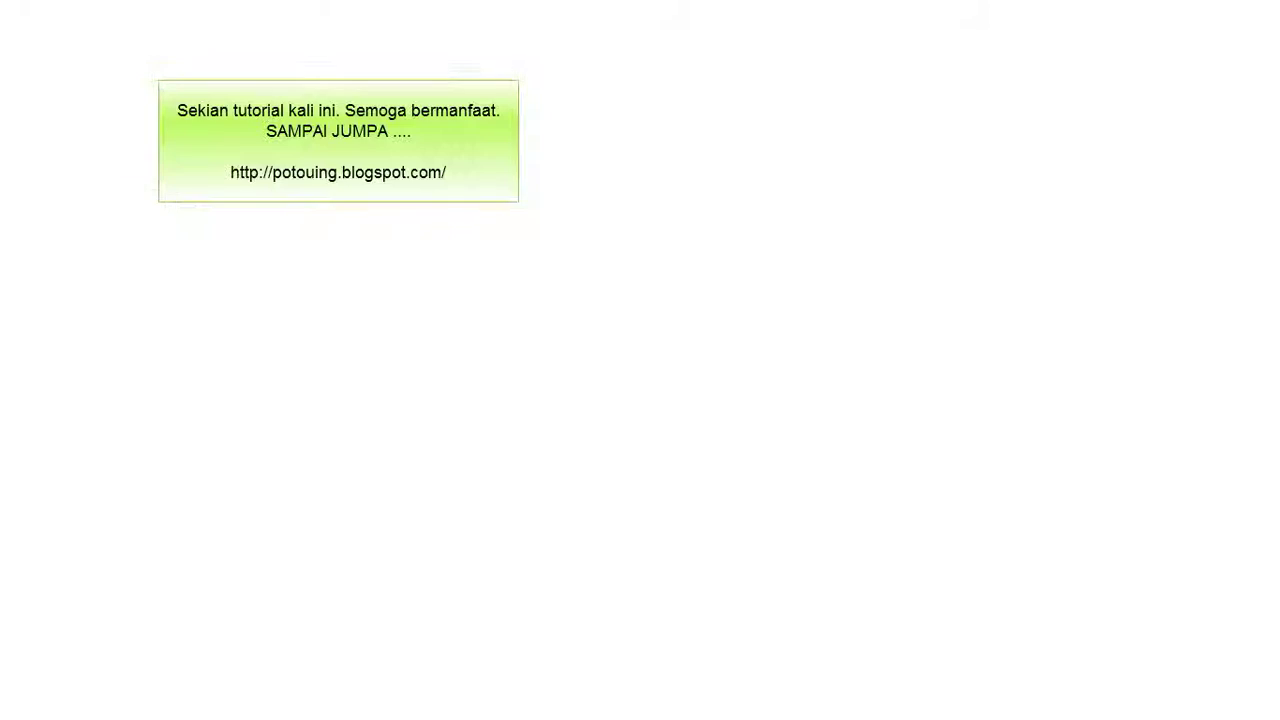